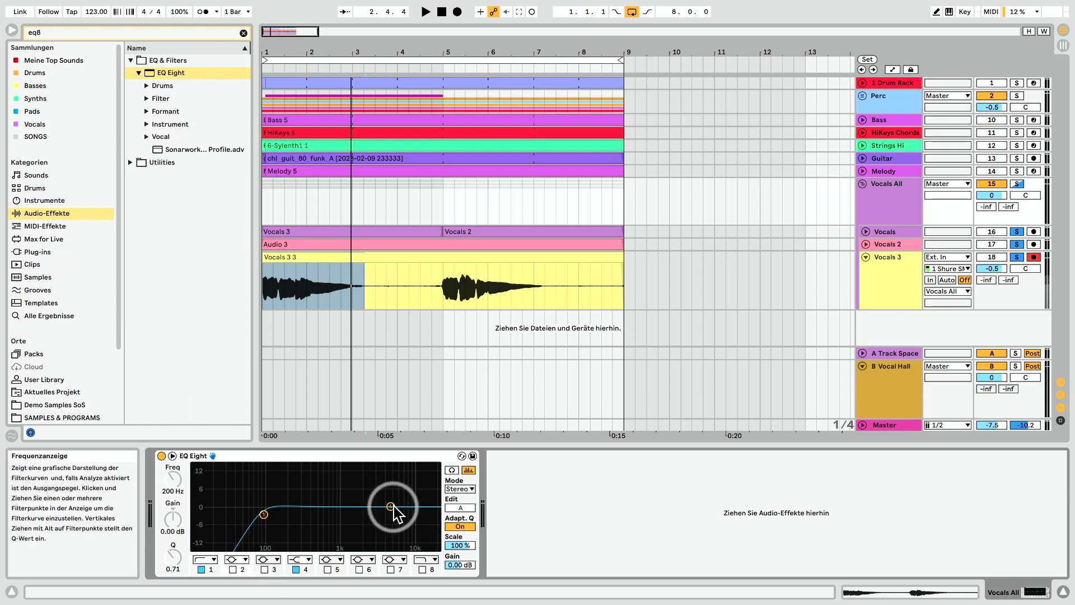
Boost the vocal highs in EQ Eight by raising band 4 by 2.85 dB at 2.35 kHz, and play it back.
{"action": "left_click_drag", "start_coordinate": [392, 507], "coordinate": [367, 500]}
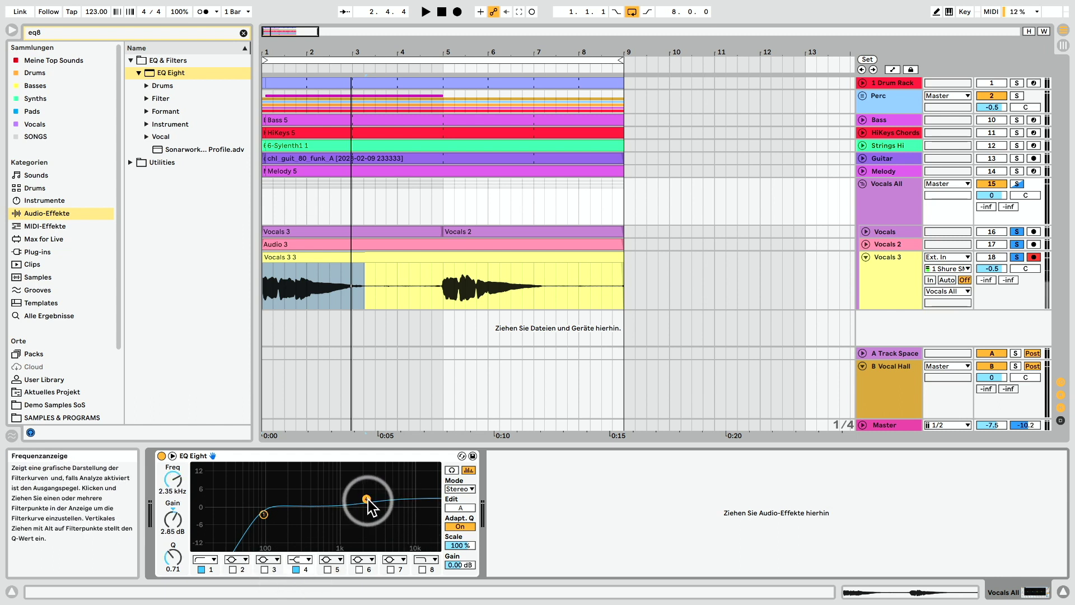
{"action": "key", "text": "space"}
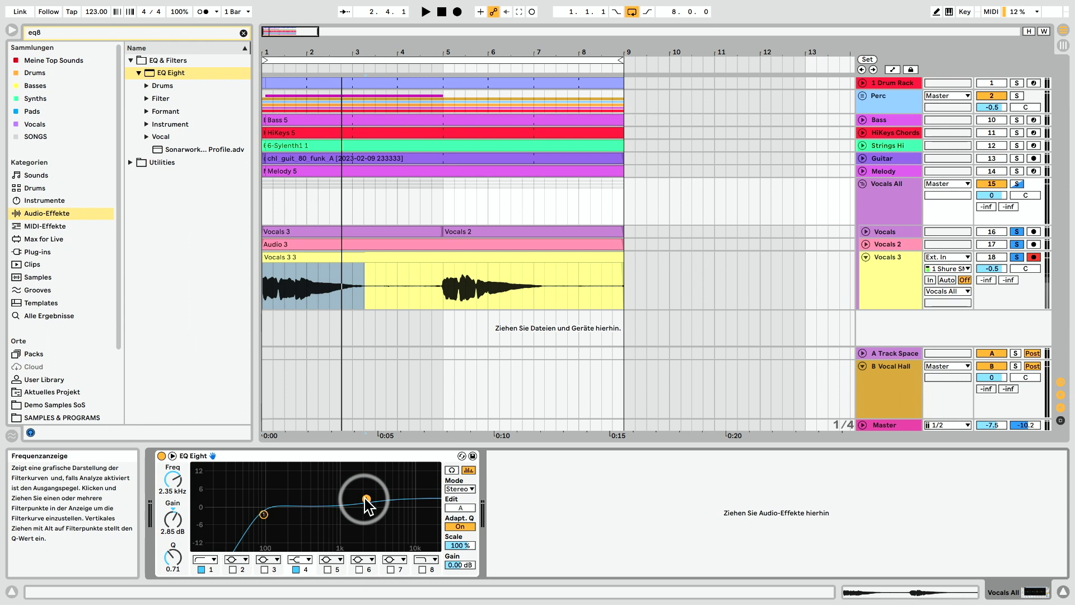
Search the audio effects for Glue Compressor and add it after EQ Eight on the Vocals All group.
{"action": "left_click", "coordinate": [62, 34]}
{"action": "type", "text": "glue com"}
{"action": "left_click_drag", "start_coordinate": [168, 73], "coordinate": [594, 510]}
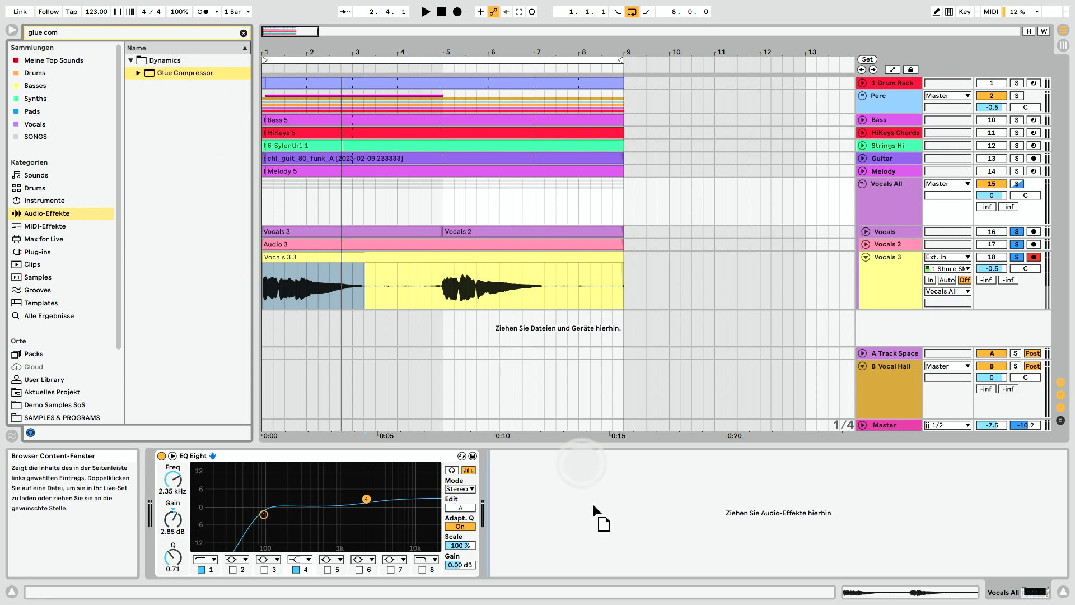
{"action": "left_click_drag", "start_coordinate": [593, 549], "coordinate": [594, 548]}
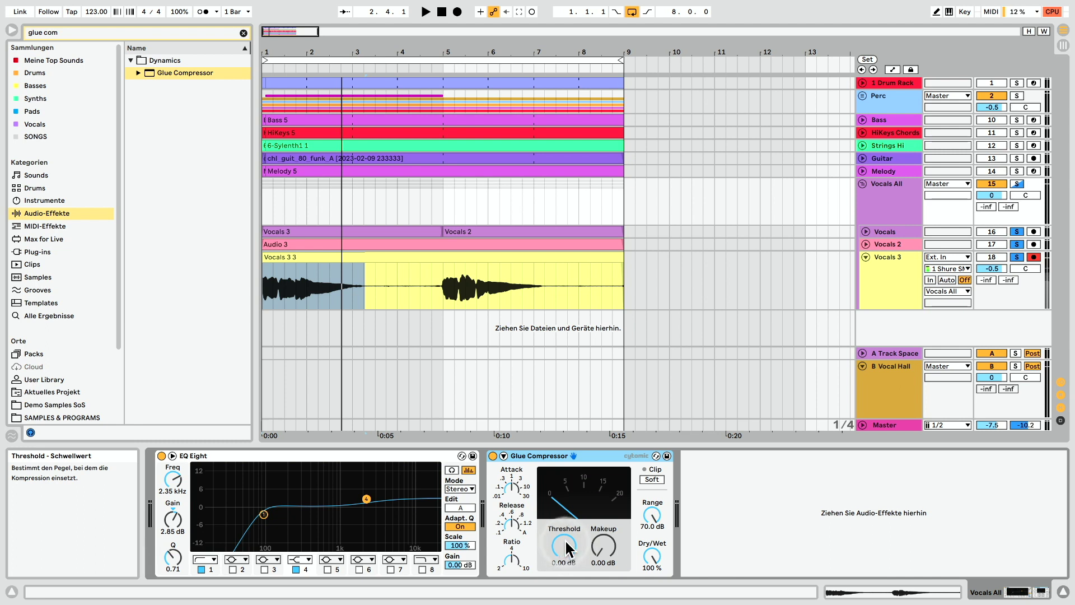
Set the Glue Compressor's threshold to -7.94 dB while listening to the vocals, and its makeup gain to 4.29 dB.
{"action": "key", "text": "space"}
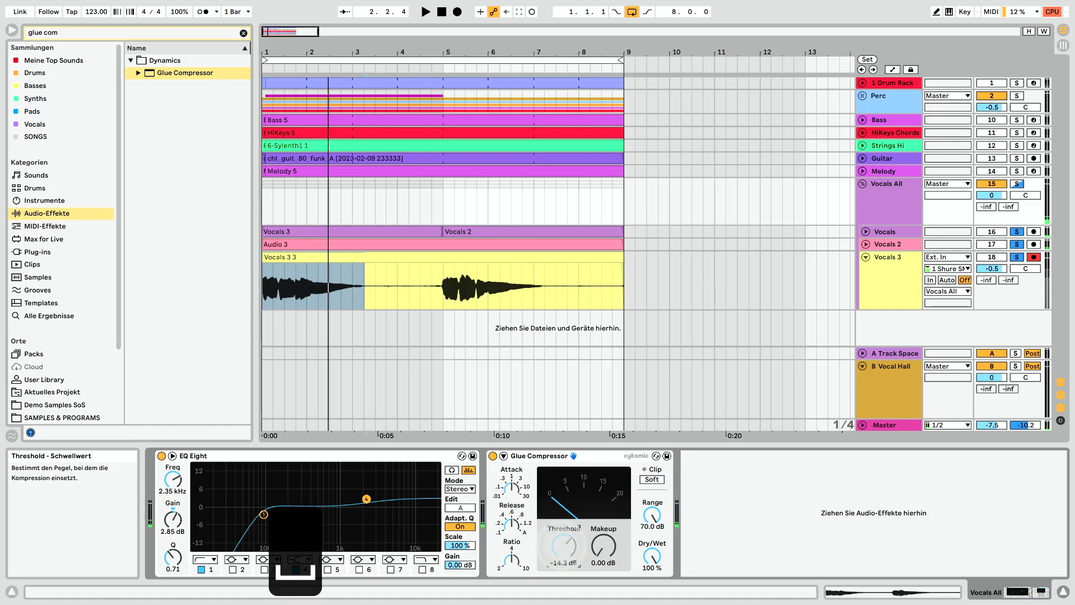
{"action": "key", "text": "space"}
{"action": "left_click_drag", "start_coordinate": [566, 546], "coordinate": [565, 542]}
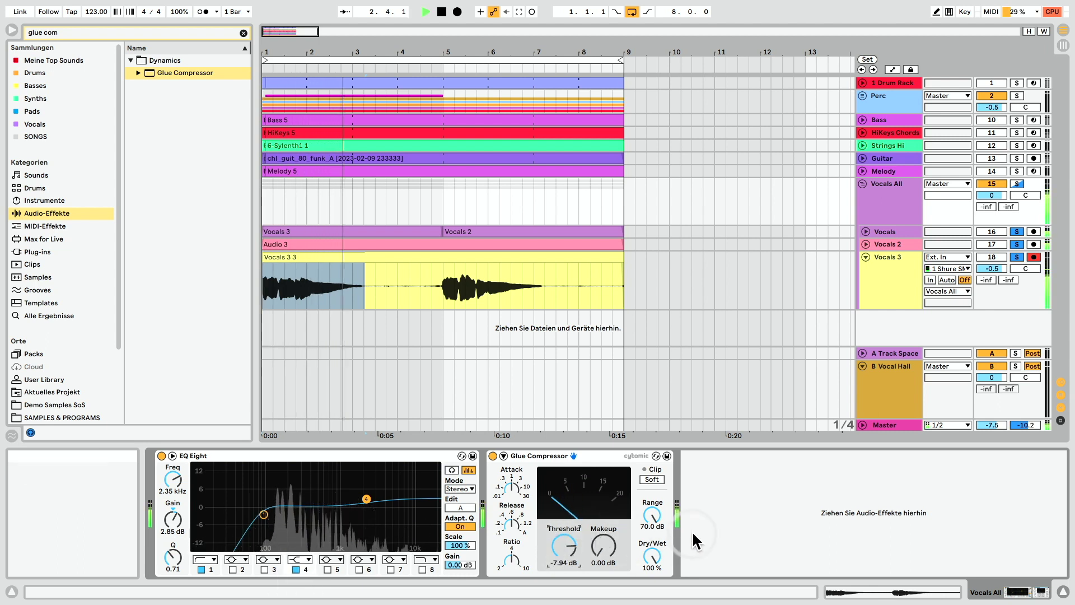
{"action": "key", "text": "space"}
{"action": "key", "text": "space"}
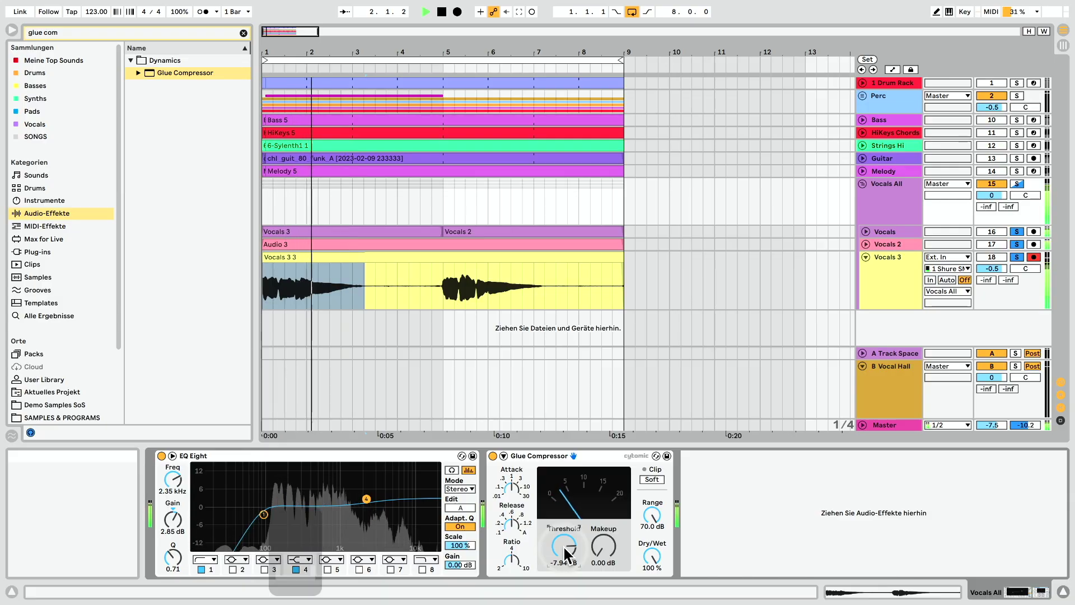
{"action": "key", "text": "space"}
{"action": "left_click_drag", "start_coordinate": [605, 549], "coordinate": [605, 529]}
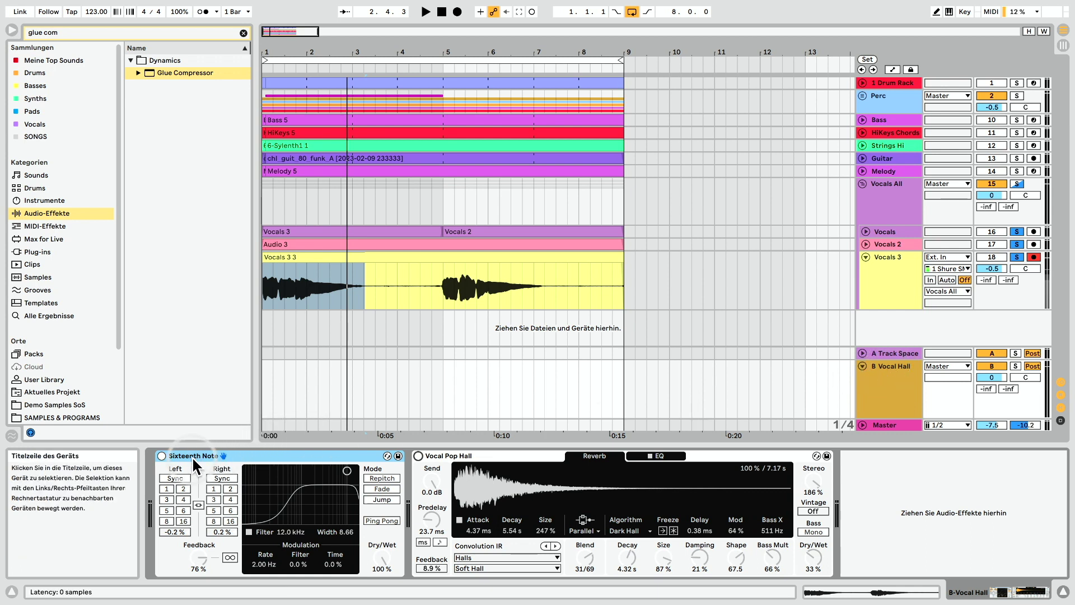
Raise the Vocals All group's send to the B Vocal Hall return to -30.5 dB and listen to the result.
{"action": "left_click", "coordinate": [456, 456]}
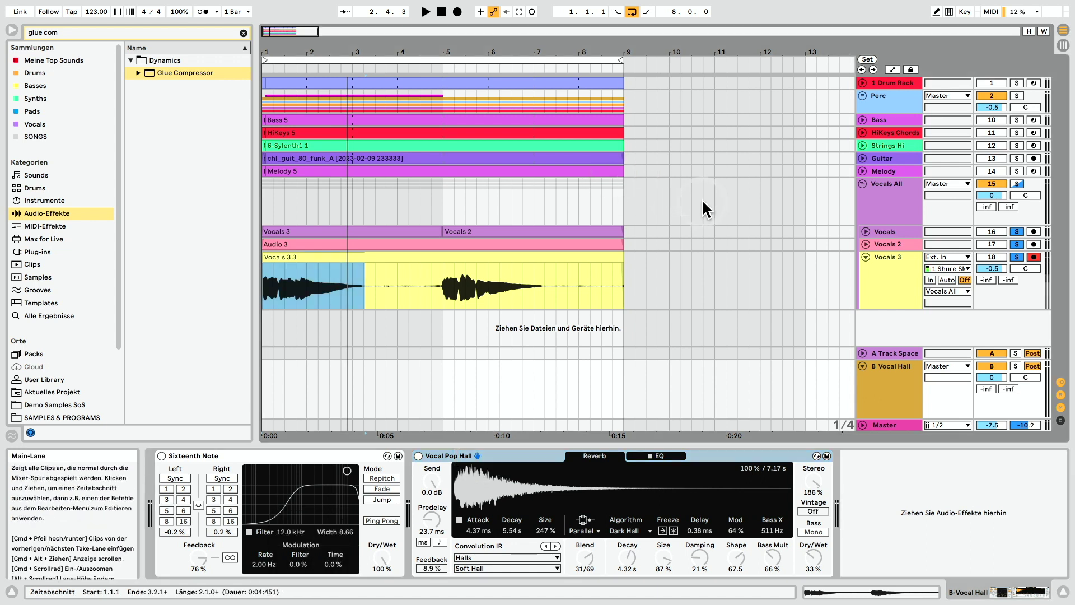
{"action": "key", "text": "Tab"}
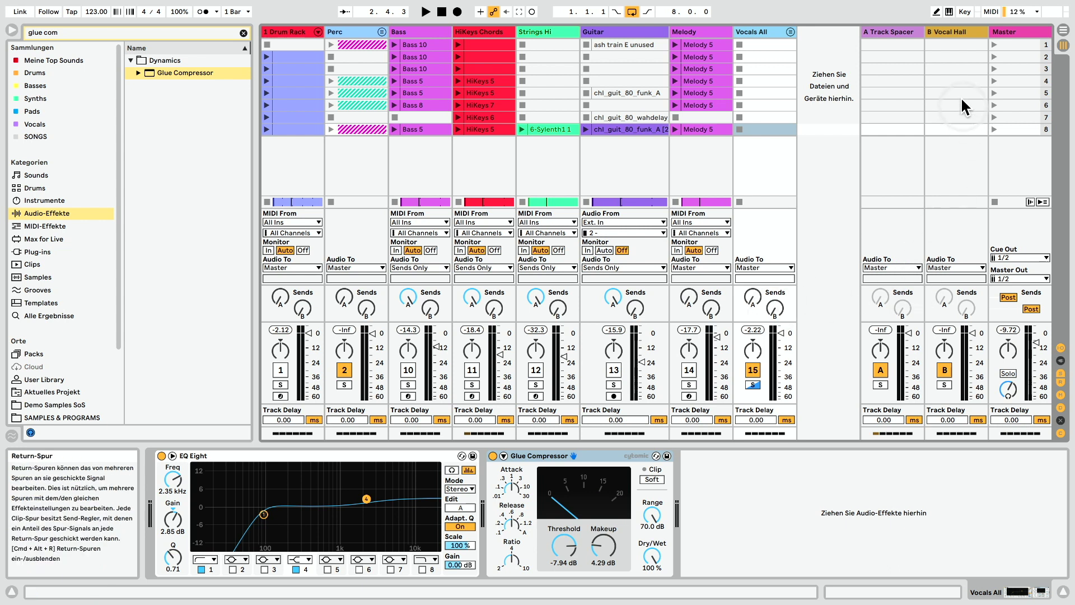
{"action": "left_click", "coordinate": [951, 31]}
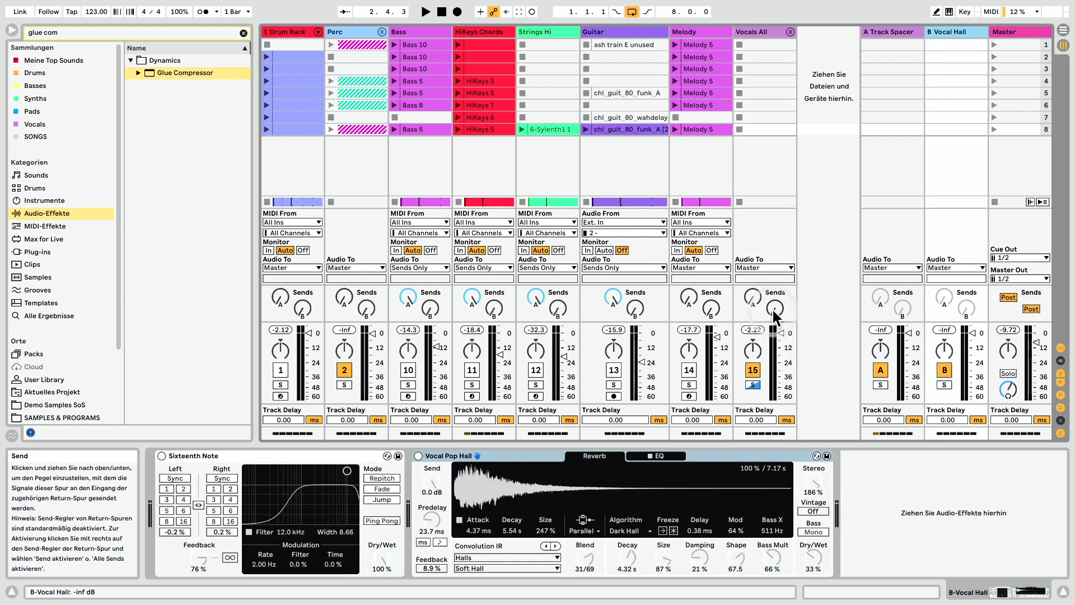
{"action": "left_click_drag", "start_coordinate": [775, 309], "coordinate": [774, 306]}
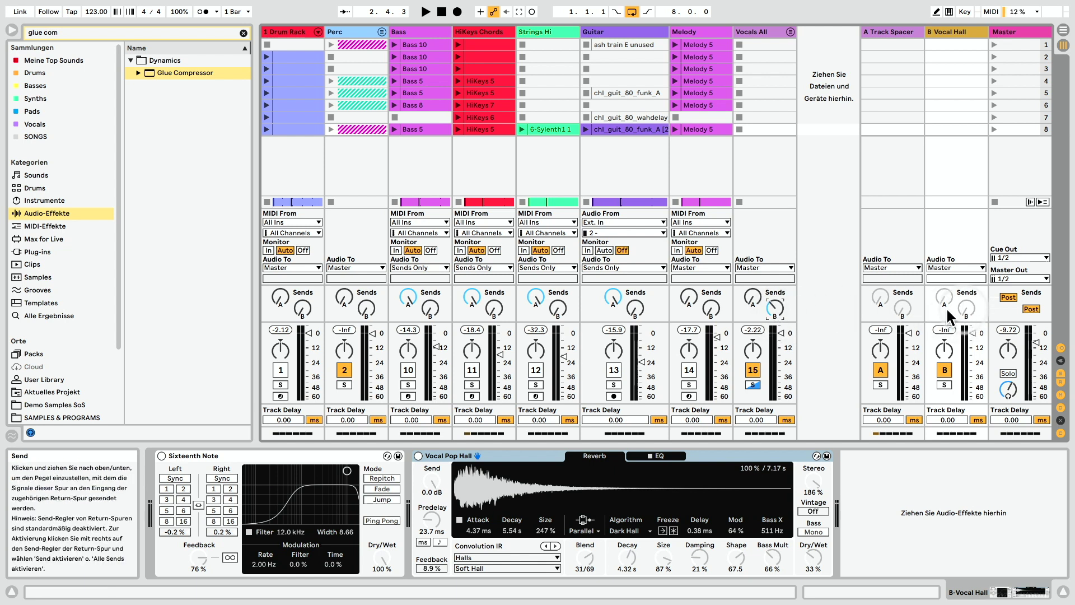
{"action": "key", "text": "space"}
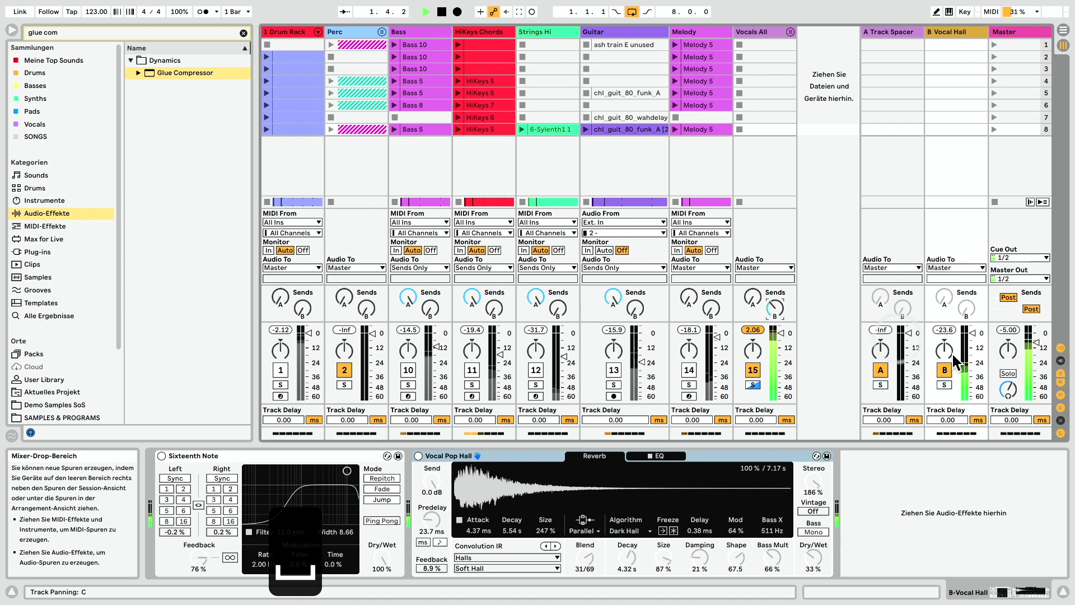
{"action": "key", "text": "space"}
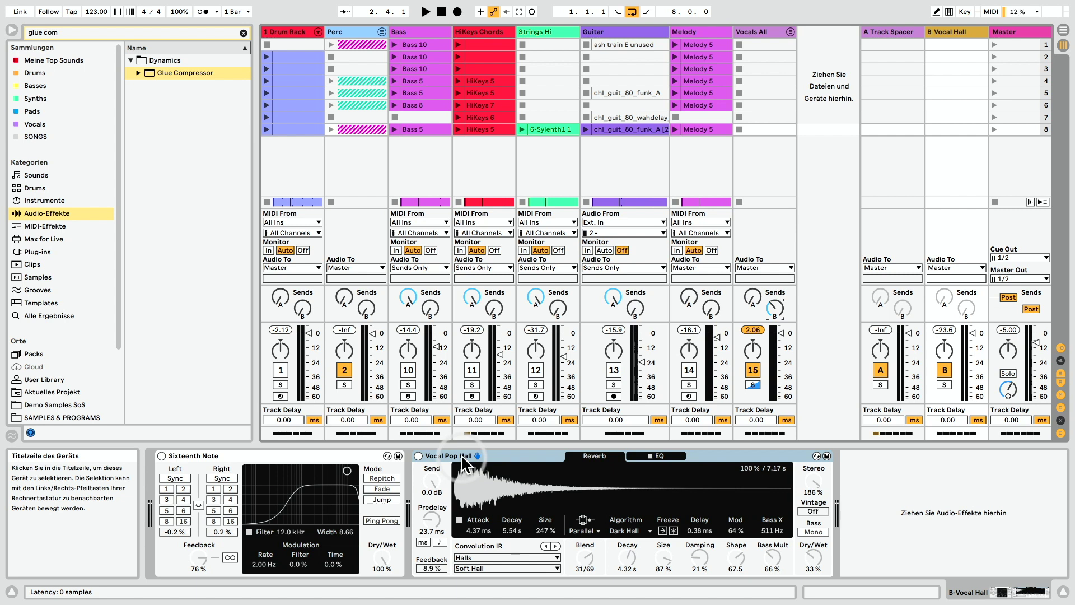
{"action": "key", "text": "Tab"}
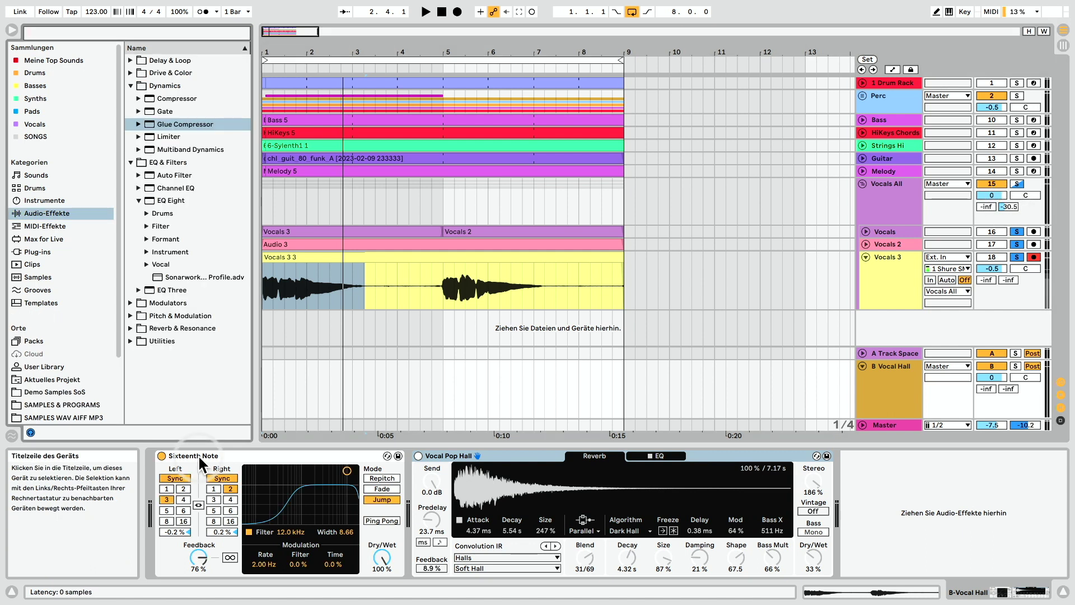
Audition the Sixteenth Note delay on the B Vocal Hall return and set its filter to 7.22 kHz with a width of 8.89.
{"action": "left_click", "coordinate": [892, 375]}
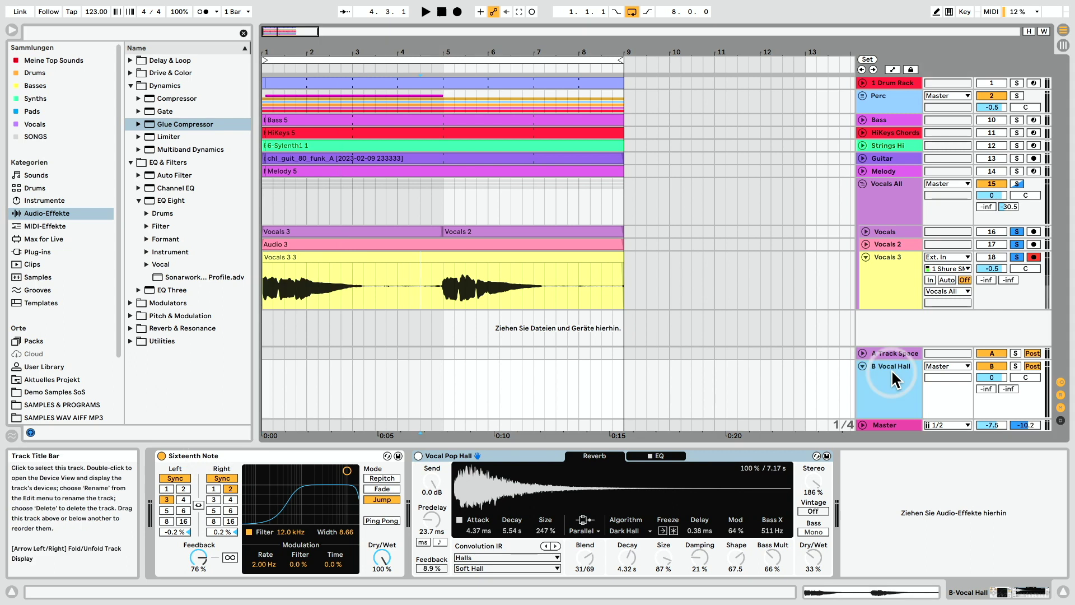
{"action": "key", "text": "space"}
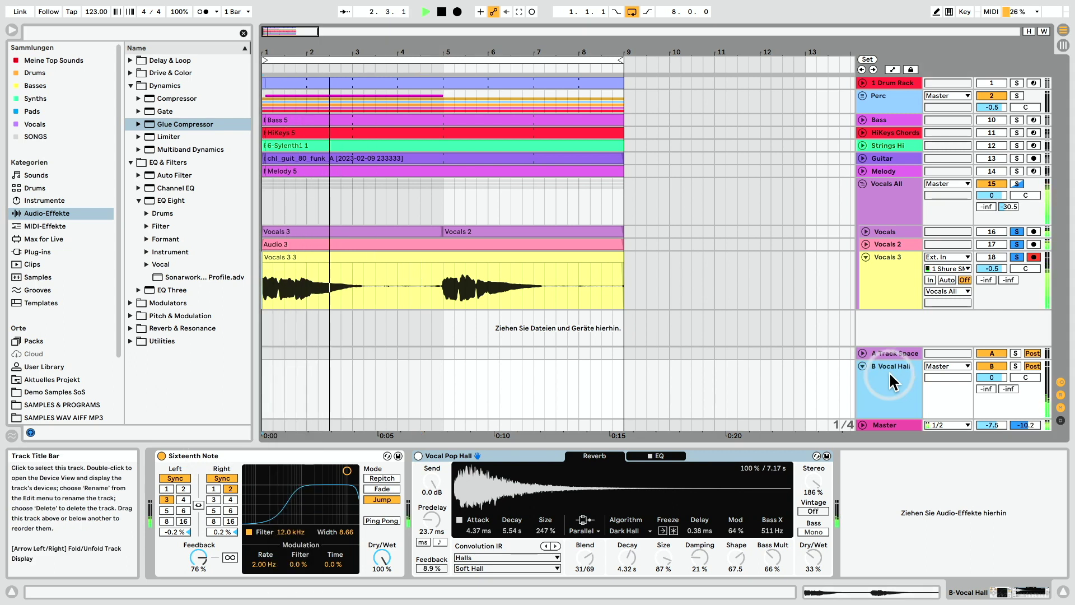
{"action": "key", "text": "space"}
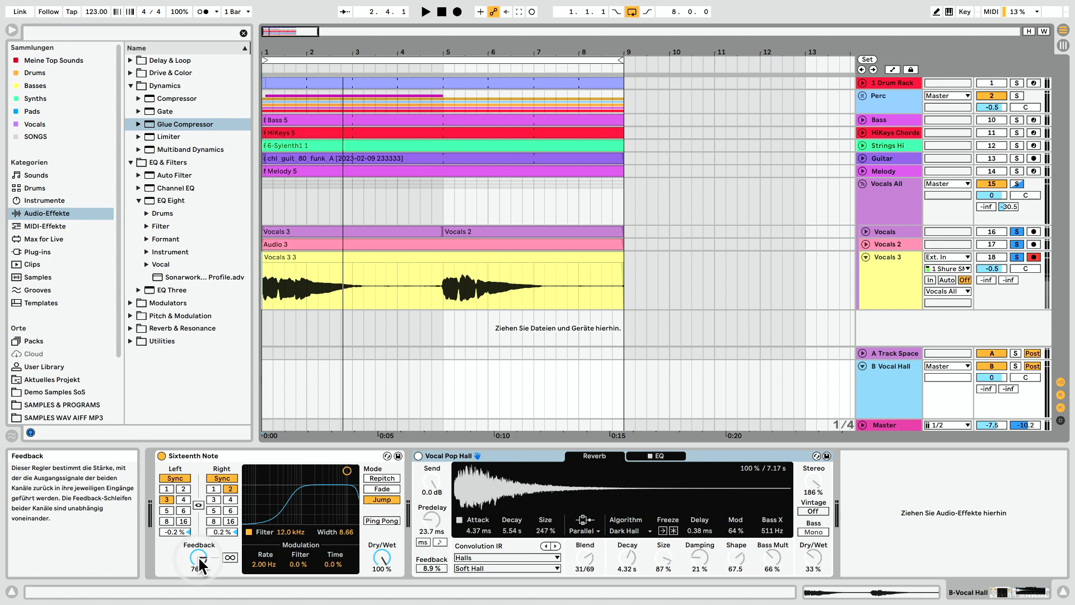
{"action": "key", "text": "space"}
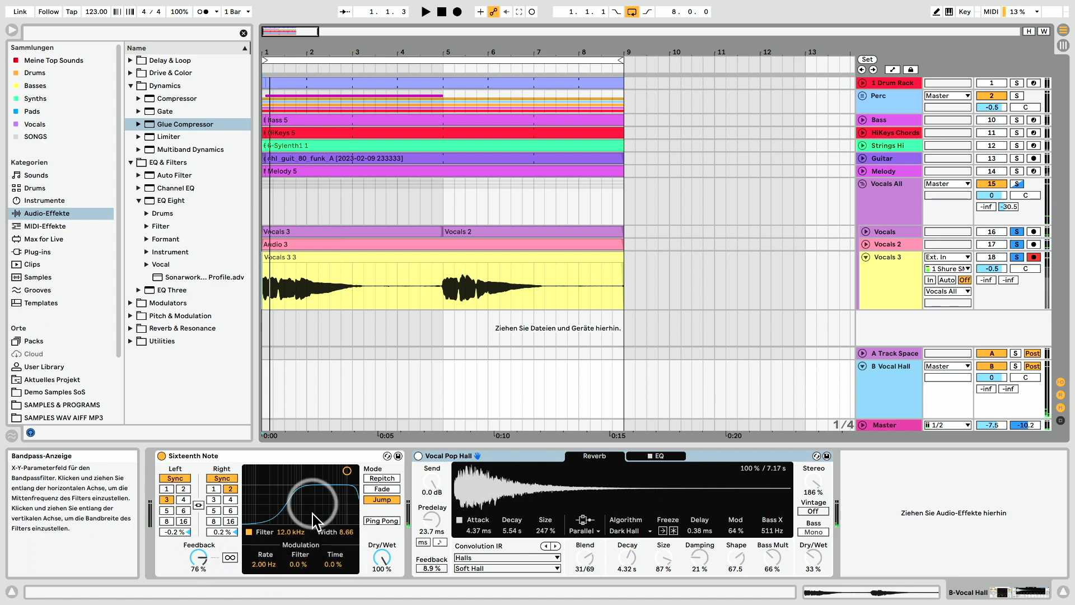
{"action": "left_click", "coordinate": [249, 533]}
{"action": "left_click", "coordinate": [250, 533]}
{"action": "mouse_move", "coordinate": [345, 472]}
{"action": "left_mouse_down"}
{"action": "mouse_move", "coordinate": [252, 472]}
{"action": "mouse_move", "coordinate": [338, 469]}
{"action": "left_mouse_up"}
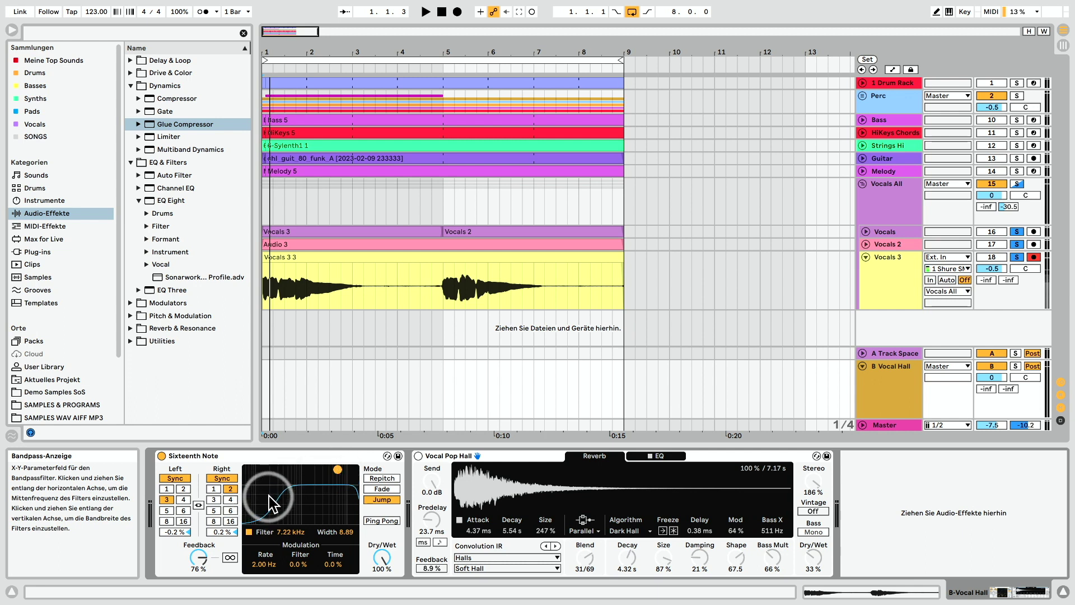
Find the Vocal Pop Hall preset in the Hall presets of Hybrid Reverb.
{"action": "left_click", "coordinate": [493, 456]}
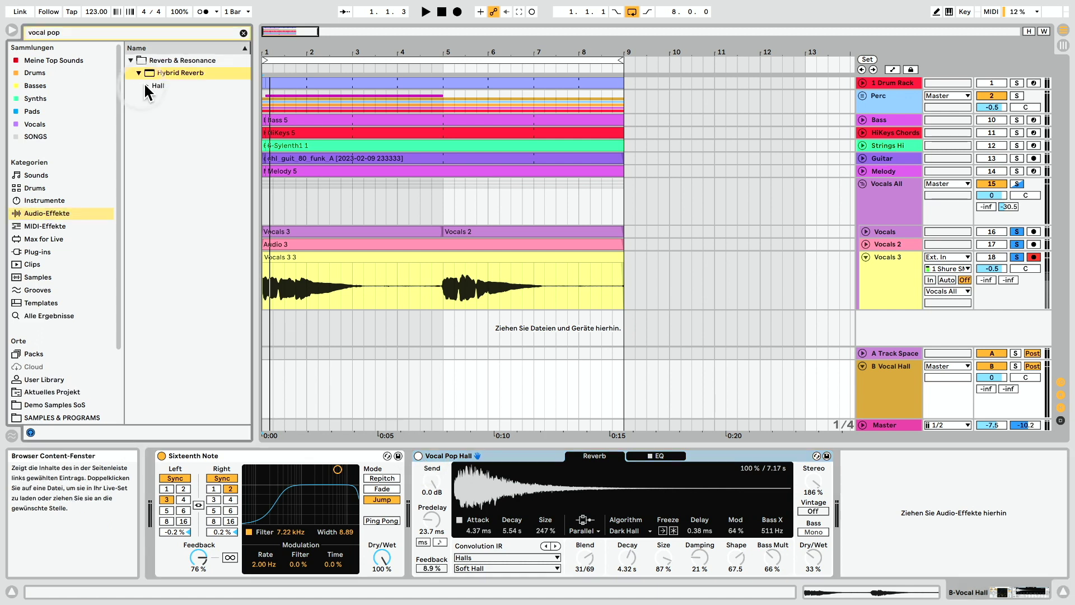
{"action": "left_click", "coordinate": [147, 85]}
{"action": "left_click", "coordinate": [191, 97]}
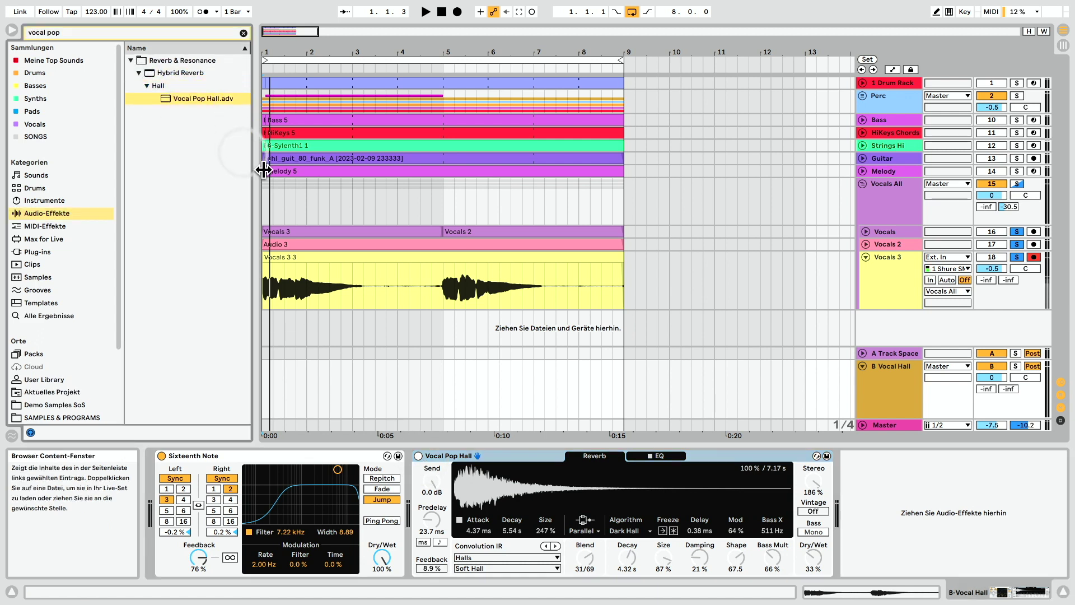
Switch on the Vocal Pop Hall reverb on the B Vocal Hall return, set its dry/wet to 33%, and listen to it.
{"action": "left_click", "coordinate": [418, 455]}
{"action": "left_click_drag", "start_coordinate": [814, 557], "coordinate": [814, 563]}
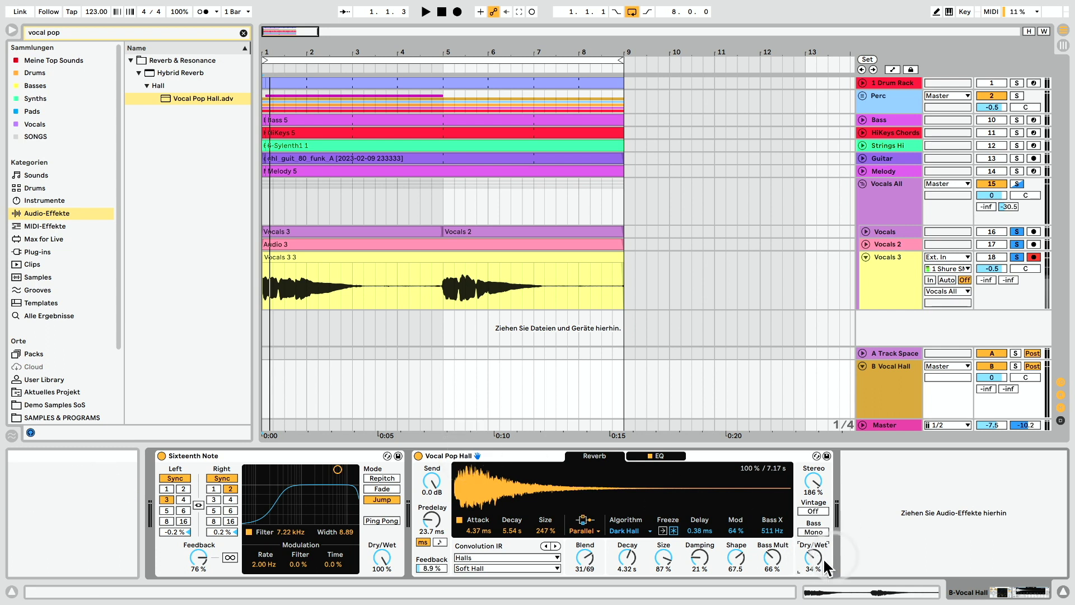
{"action": "left_click_drag", "start_coordinate": [815, 560], "coordinate": [816, 563]}
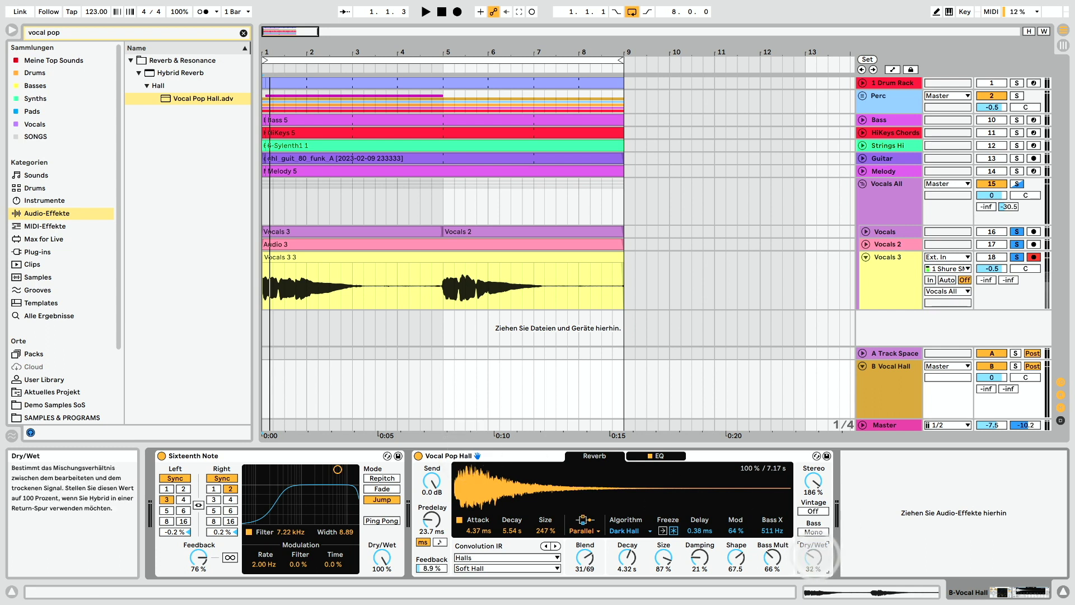
{"action": "key", "text": "space"}
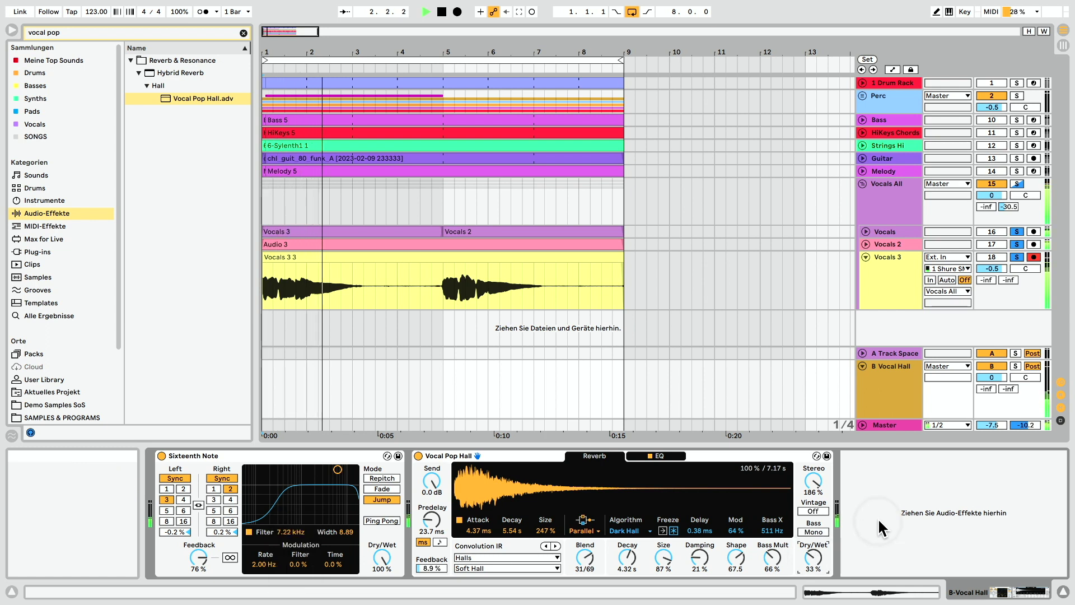
{"action": "key", "text": "space"}
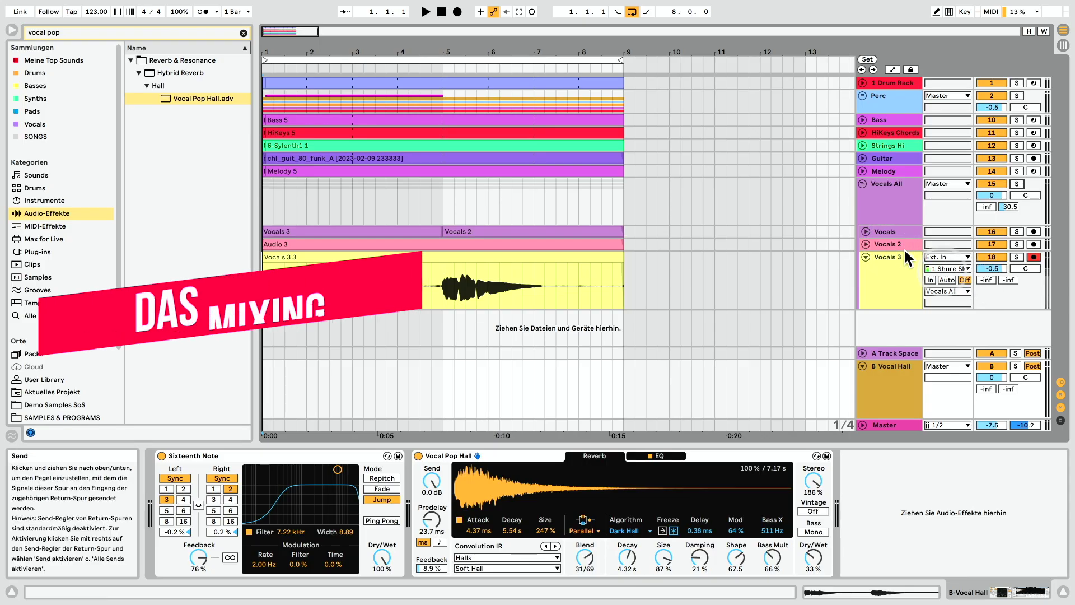
Unfold the Vocals 2 track and pan Vocals 2 to 9R and Vocals 3 to 9L.
{"action": "left_click", "coordinate": [866, 244]}
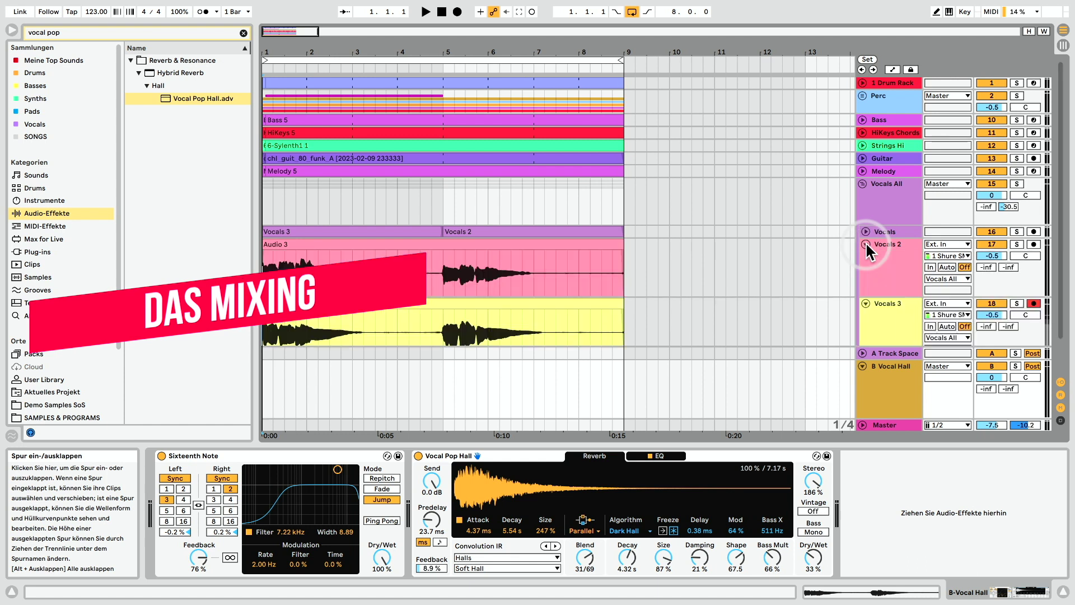
{"action": "left_click", "coordinate": [1027, 256]}
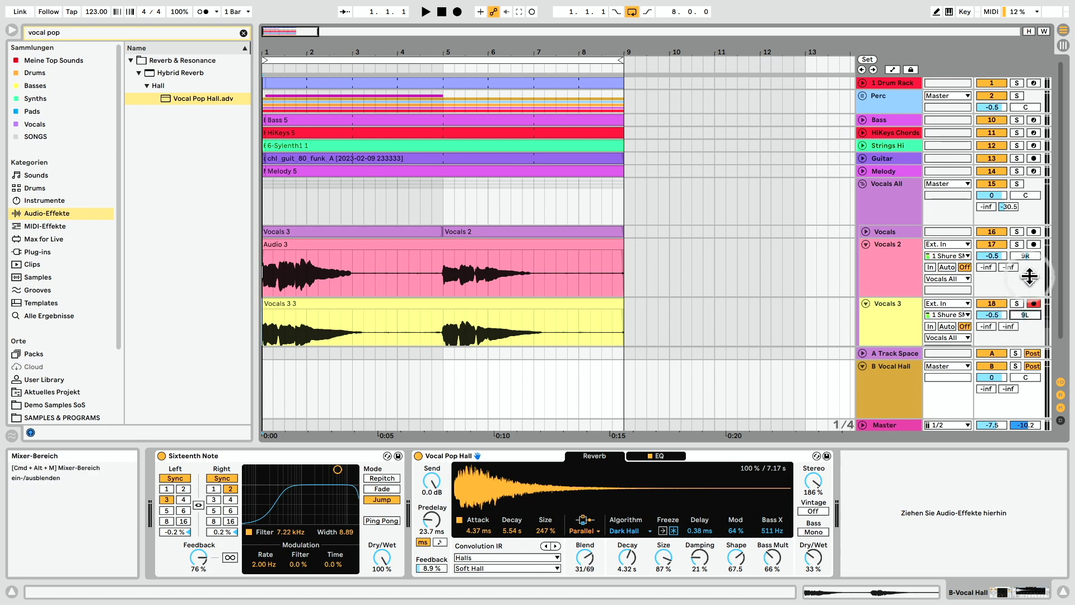
{"action": "left_click", "coordinate": [882, 231]}
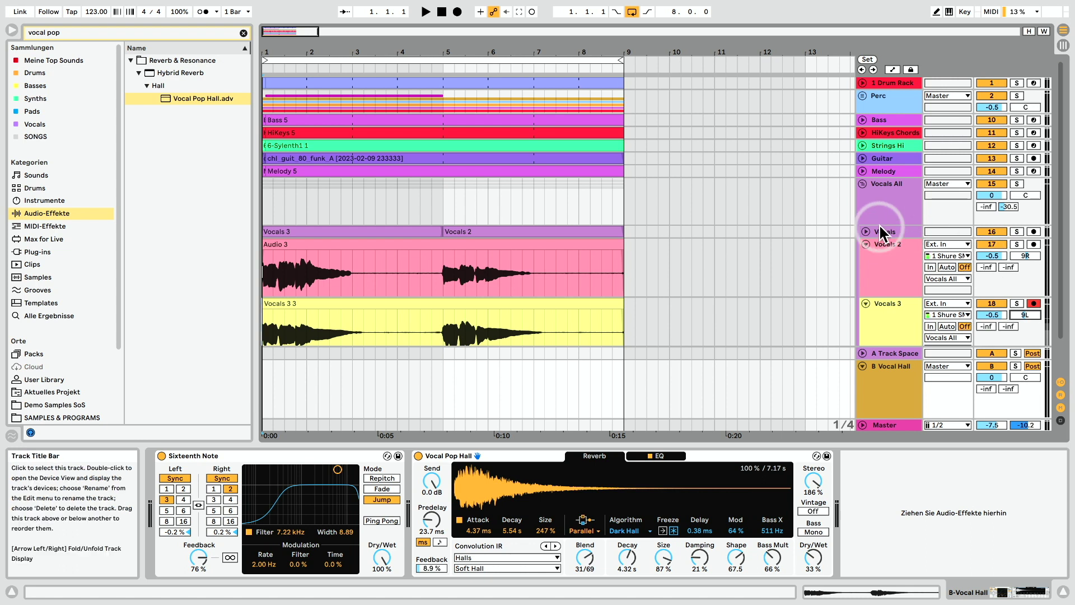
{"action": "left_click", "coordinate": [887, 232]}
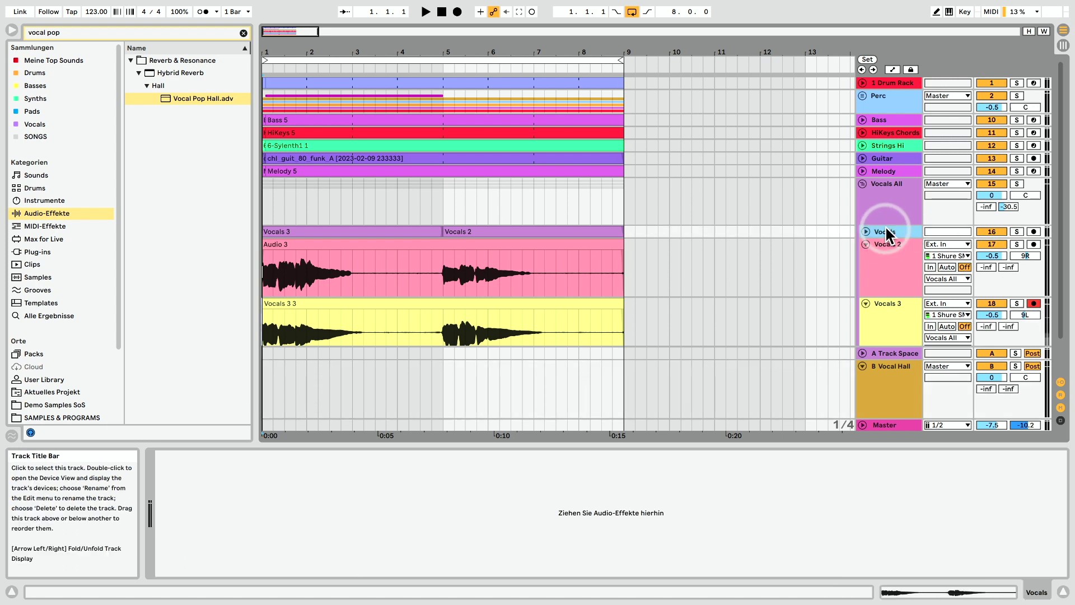
{"action": "left_click", "coordinate": [888, 186]}
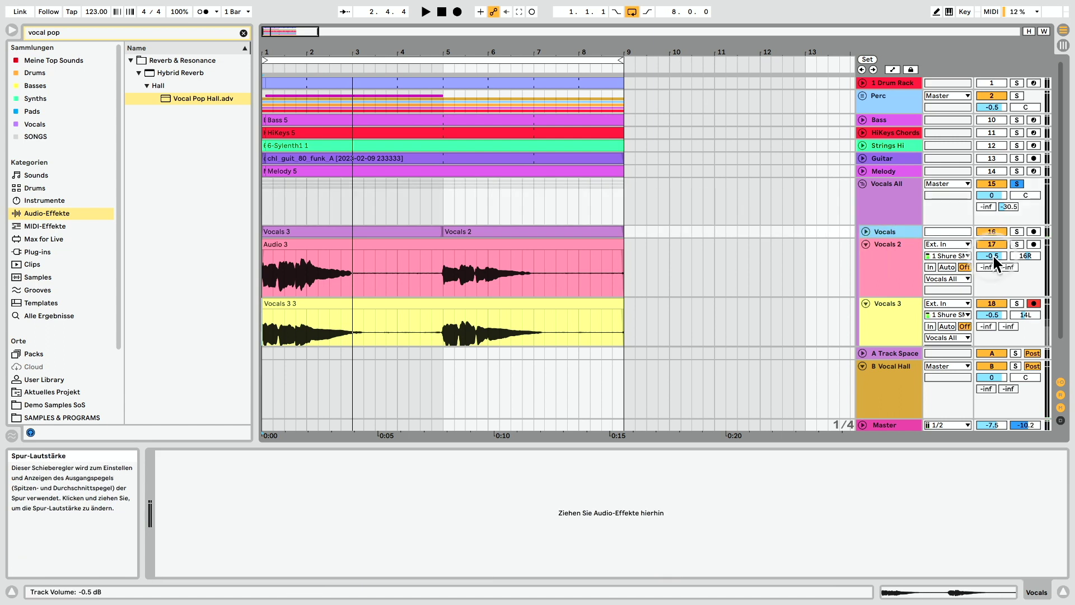
Lower the volume of Vocals 2 to -12.0 dB and Vocals 3 to -9.4 dB while listening to the vocals.
{"action": "left_click_drag", "start_coordinate": [997, 254], "coordinate": [997, 263]}
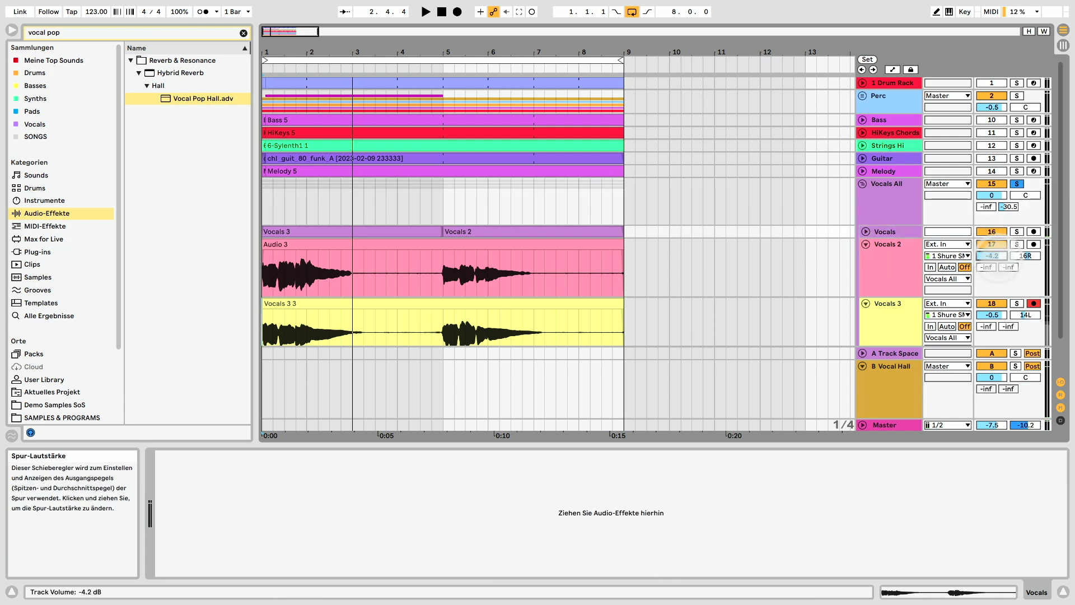
{"action": "left_click_drag", "start_coordinate": [992, 315], "coordinate": [997, 322]}
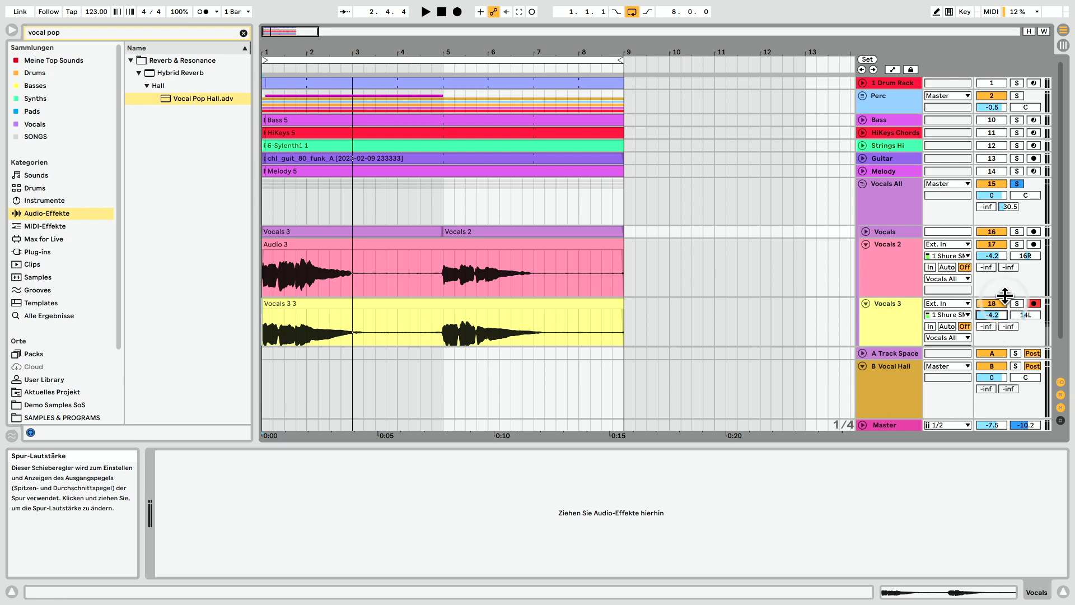
{"action": "key", "text": "space"}
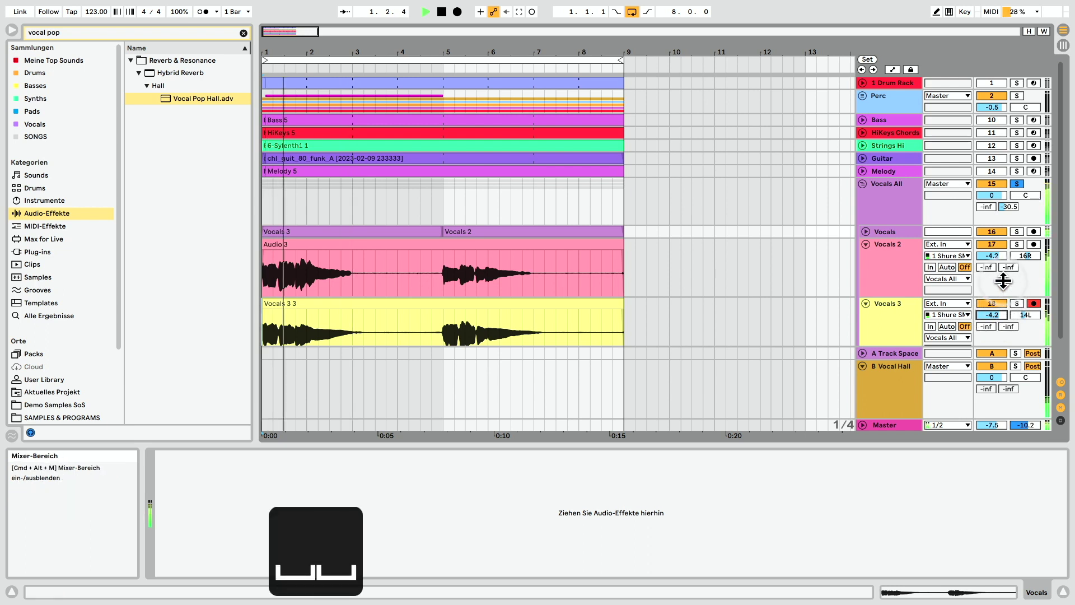
{"action": "left_click_drag", "start_coordinate": [996, 256], "coordinate": [995, 266]}
{"action": "mouse_move", "coordinate": [998, 317]}
{"action": "left_mouse_down"}
{"action": "mouse_move", "coordinate": [998, 334]}
{"action": "mouse_move", "coordinate": [999, 321]}
{"action": "left_mouse_up"}
{"action": "key", "text": "space"}
{"action": "key", "text": "space"}
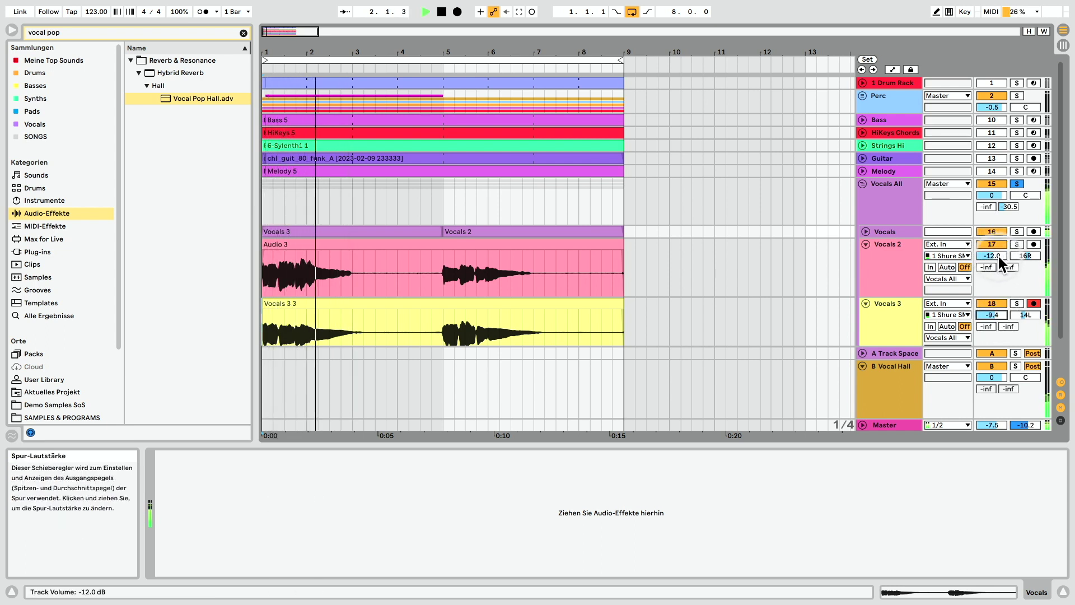
Raise the volume of Vocals 2 to -8.1 dB and Vocals 3 to -8.4 dB while listening to the vocals.
{"action": "key", "text": "space"}
{"action": "left_click_drag", "start_coordinate": [997, 256], "coordinate": [998, 243]}
{"action": "key", "text": "space"}
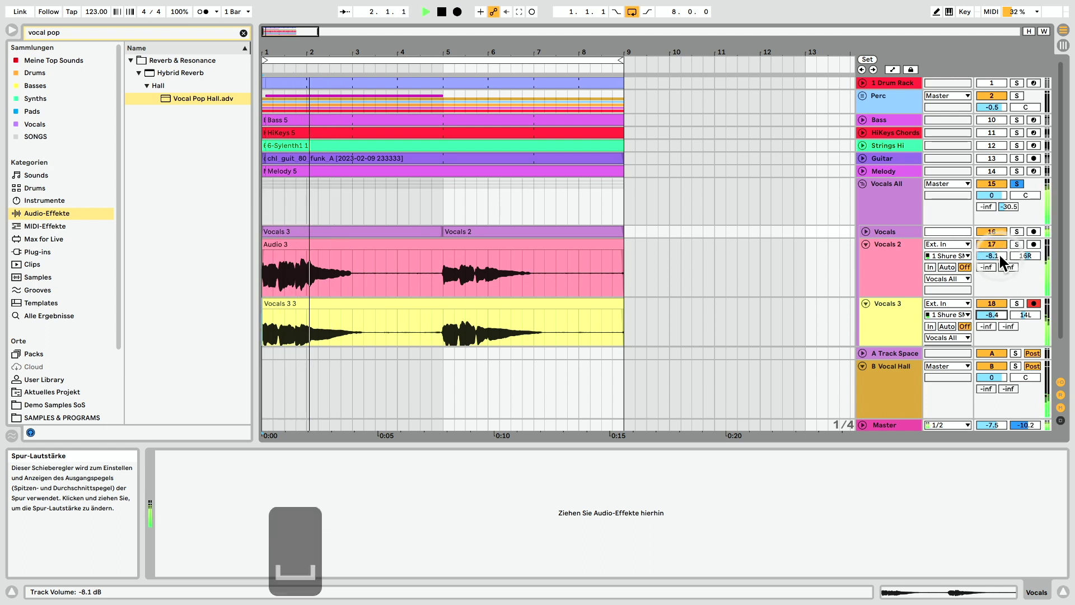
{"action": "key", "text": "space"}
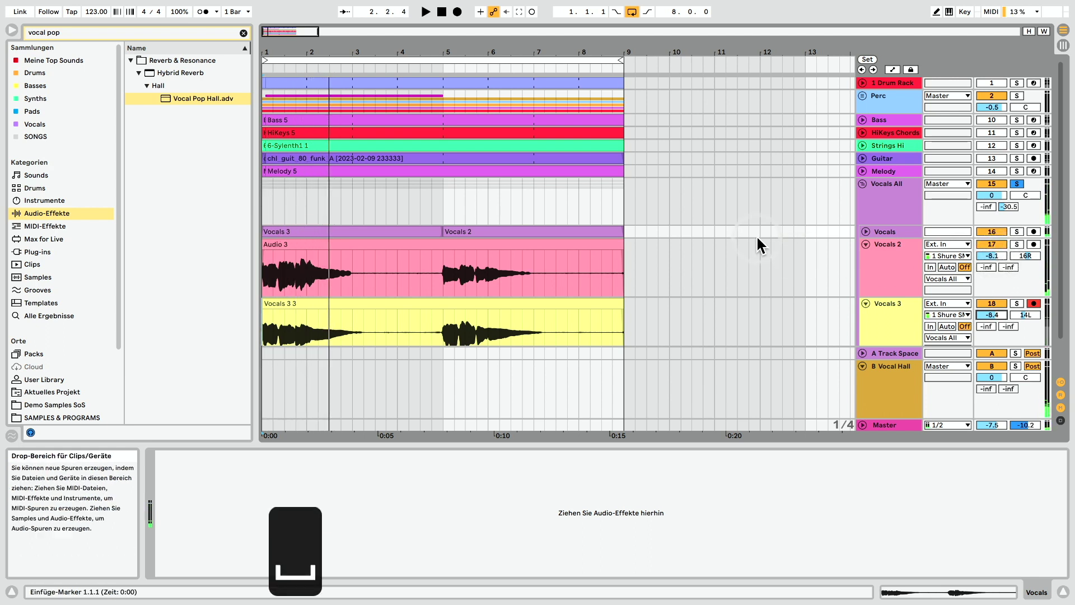
Take the Vocals All group out of solo and listen to the vocals within the full mix.
{"action": "left_click", "coordinate": [1016, 183]}
{"action": "key", "text": "space"}
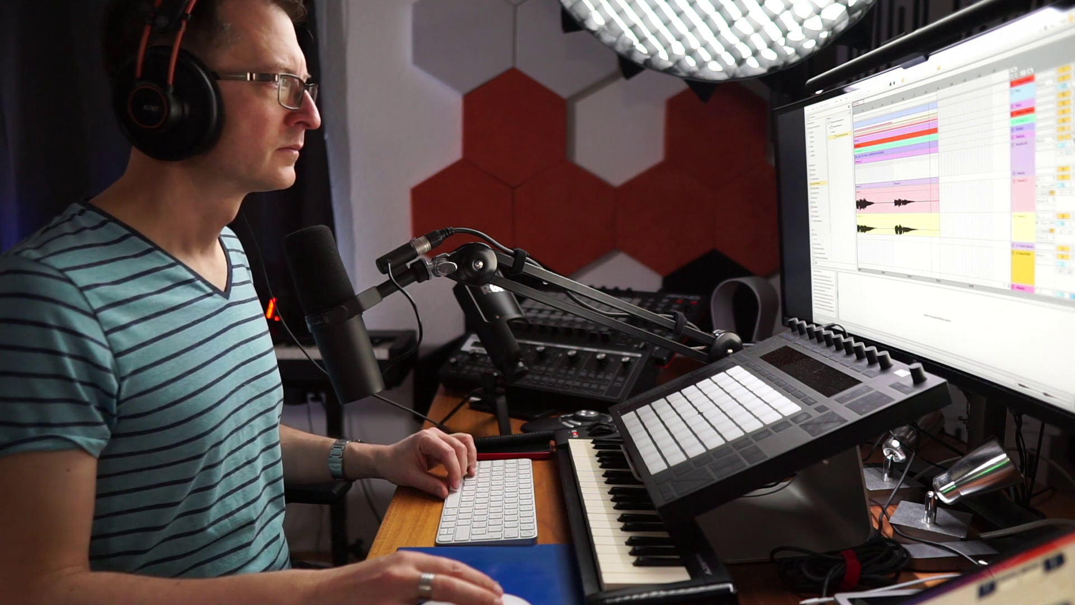
{"action": "key", "text": "space"}
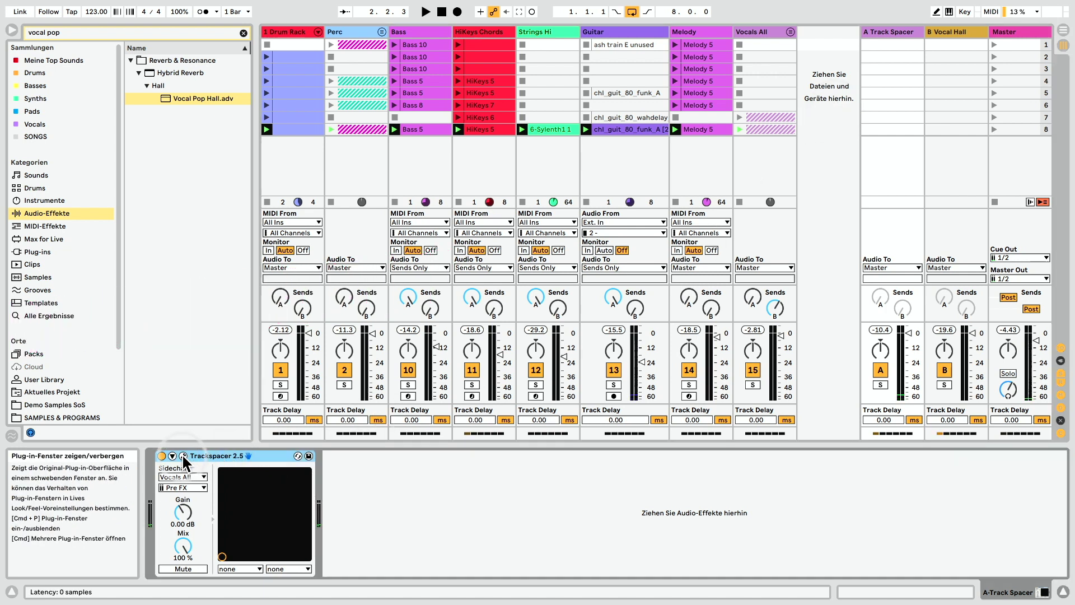
Examine the Trackspacer plug-in window on the A Track Spacer return while playing the full mix, and close it.
{"action": "left_click_drag", "start_coordinate": [579, 146], "coordinate": [551, 148]}
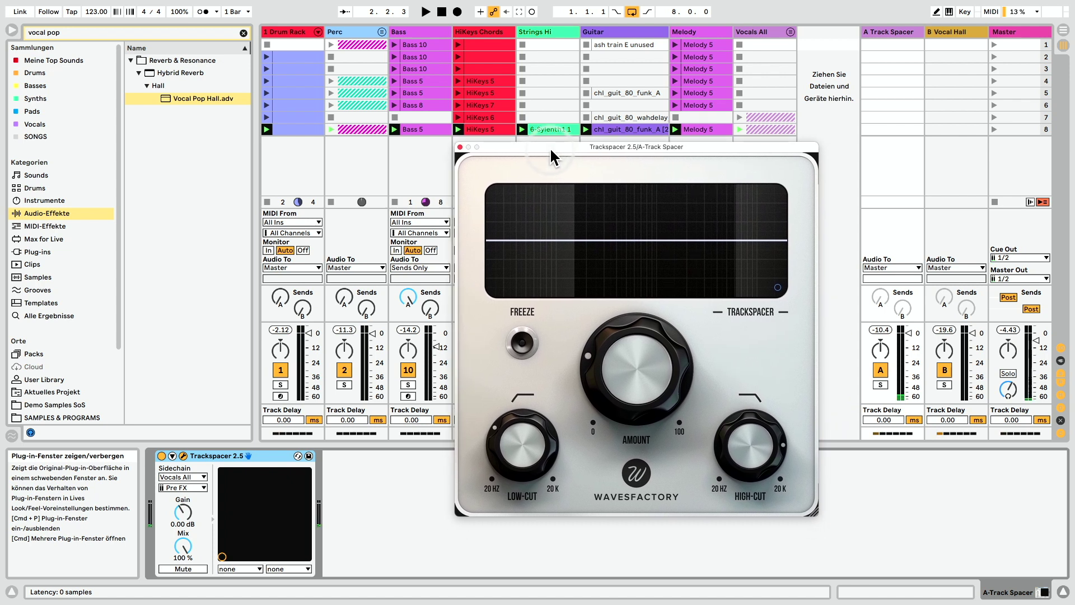
{"action": "key", "text": "space"}
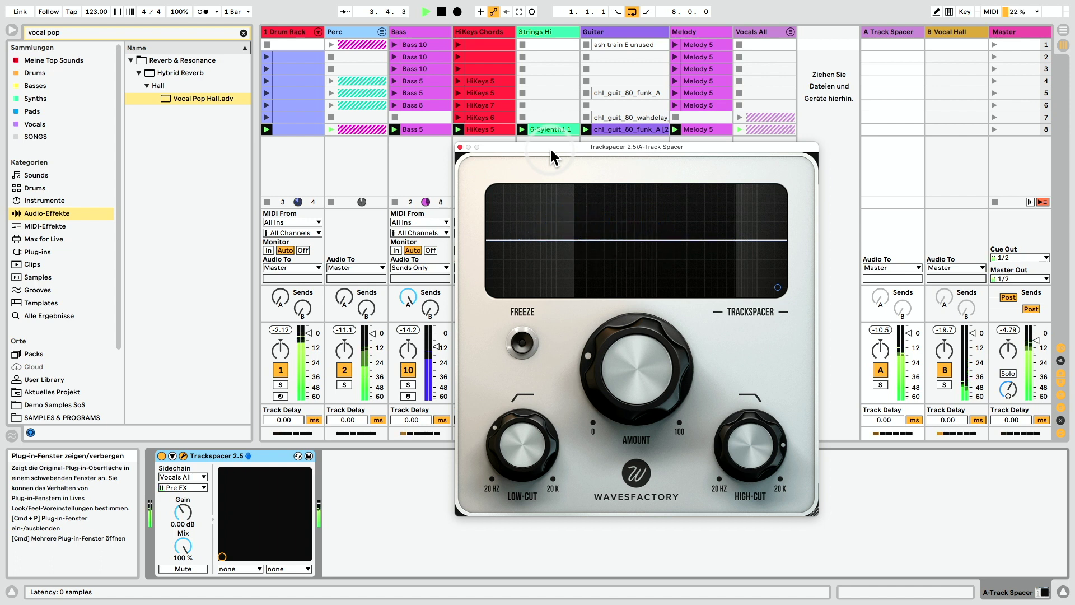
{"action": "key", "text": "space"}
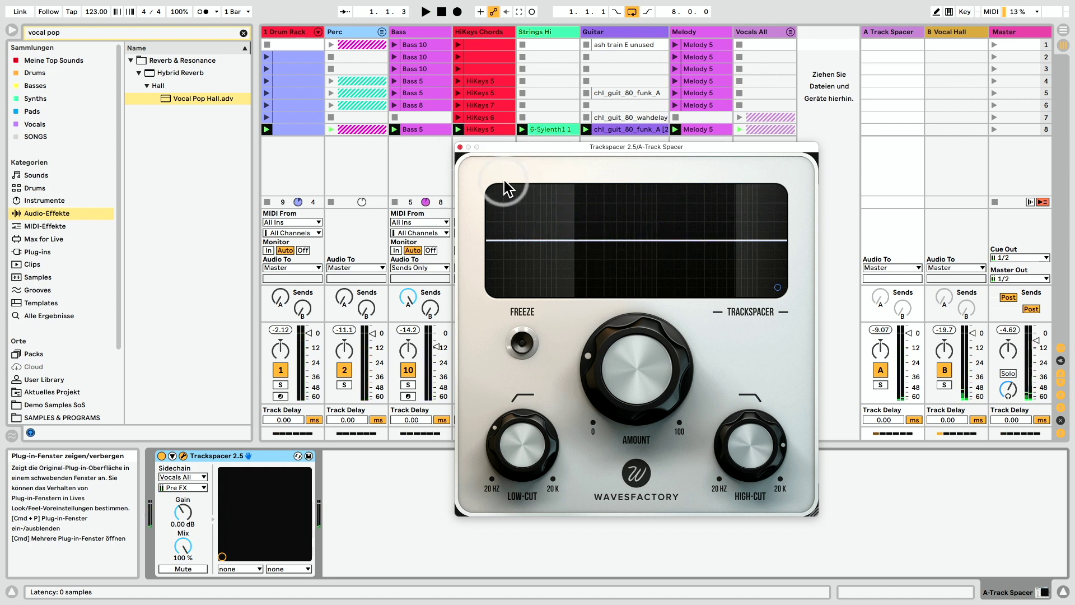
{"action": "key", "text": "space"}
{"action": "key", "text": "space"}
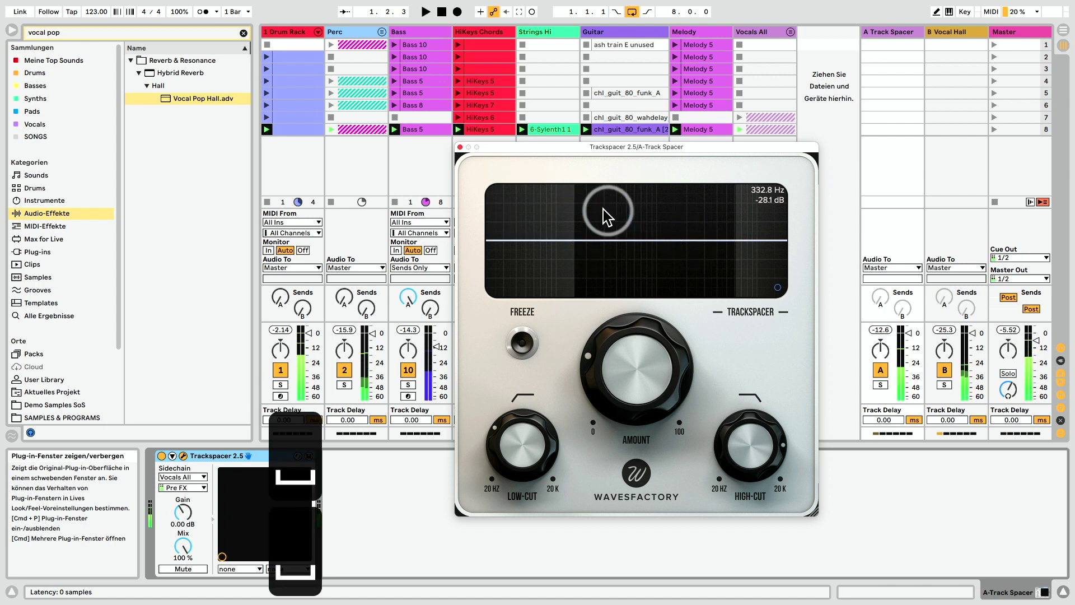
{"action": "left_click", "coordinate": [460, 147]}
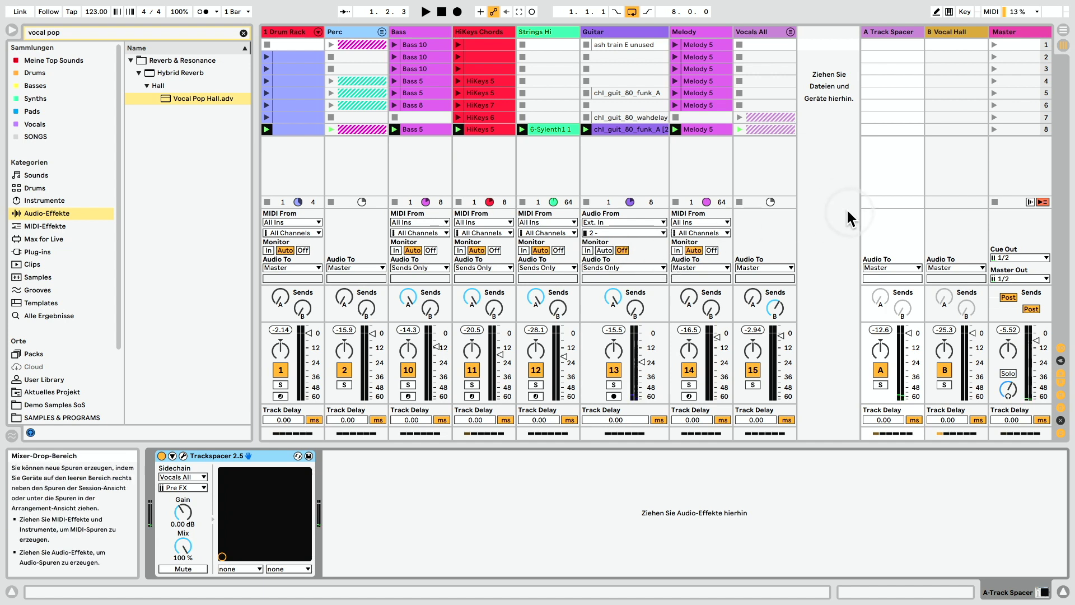
Inspect the Bass track's send A and its audio output options, choosing Sends Only as the output.
{"action": "left_click", "coordinate": [405, 34]}
{"action": "left_click", "coordinate": [404, 32]}
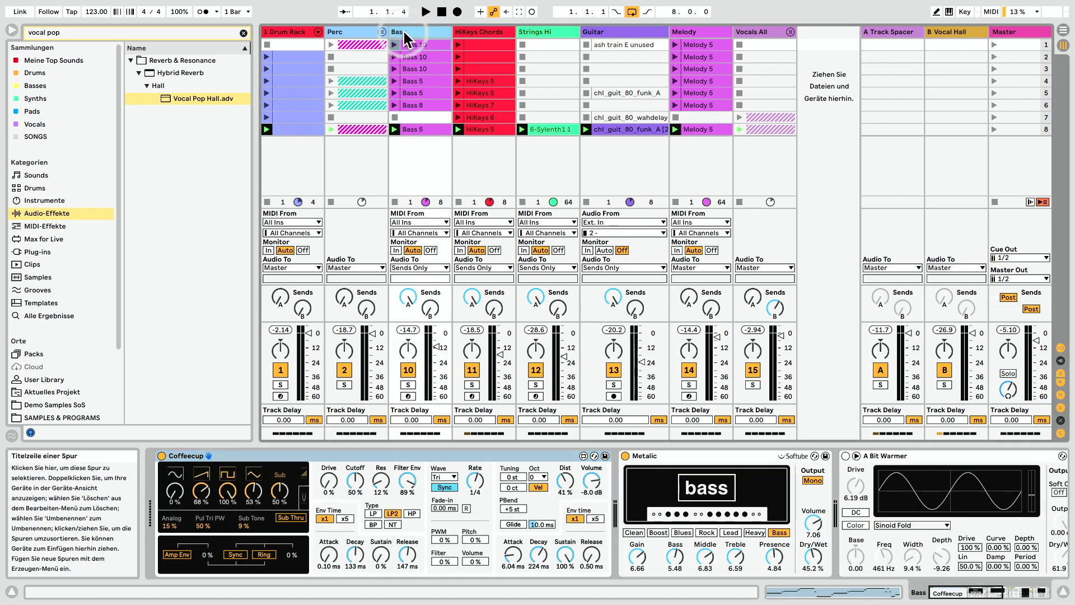
{"action": "left_click", "coordinate": [411, 298]}
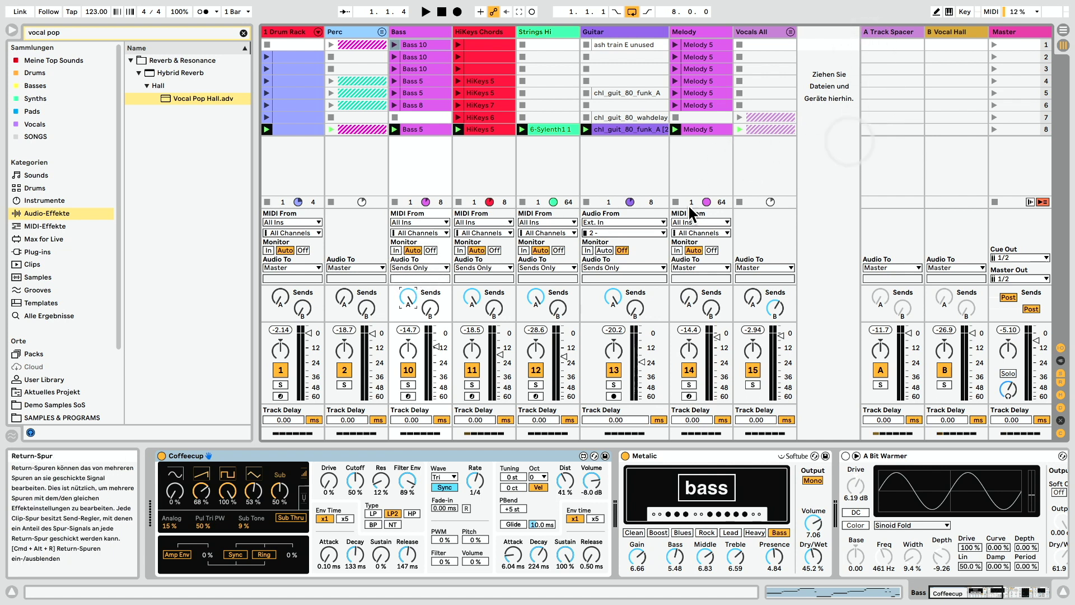
{"action": "left_click", "coordinate": [411, 266]}
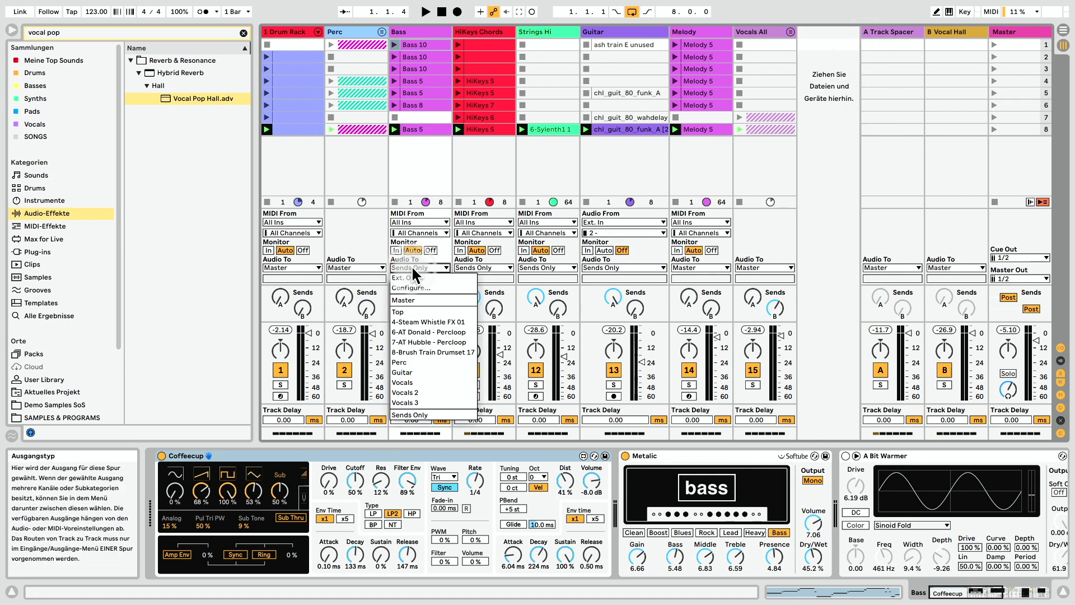
{"action": "left_click", "coordinate": [419, 417]}
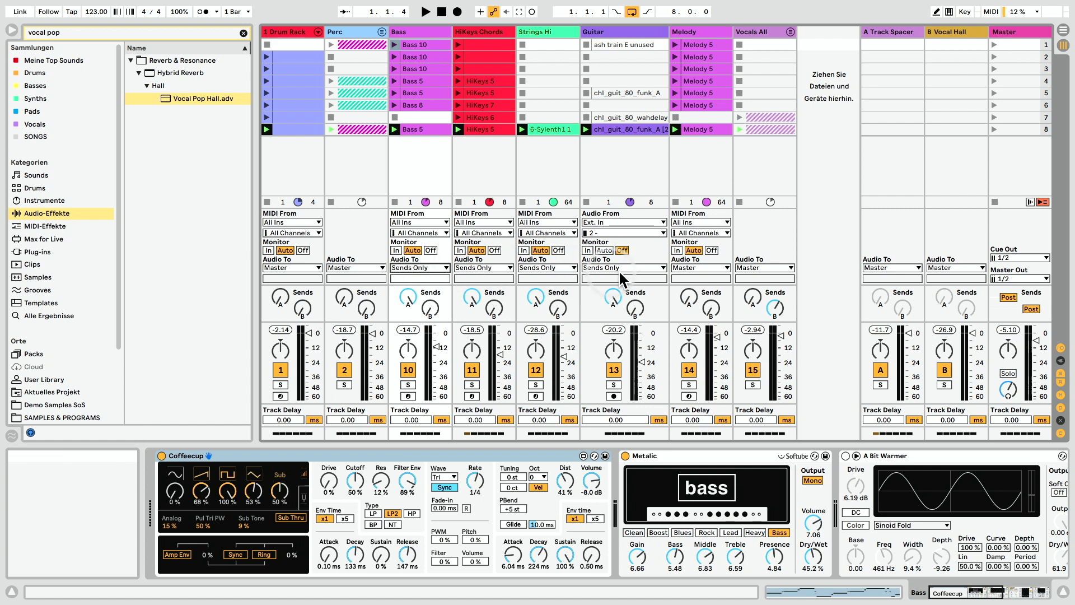
Review Trackspacer's sidechain sources on the A Track Spacer return, choosing Vocals All.
{"action": "left_click", "coordinate": [885, 34]}
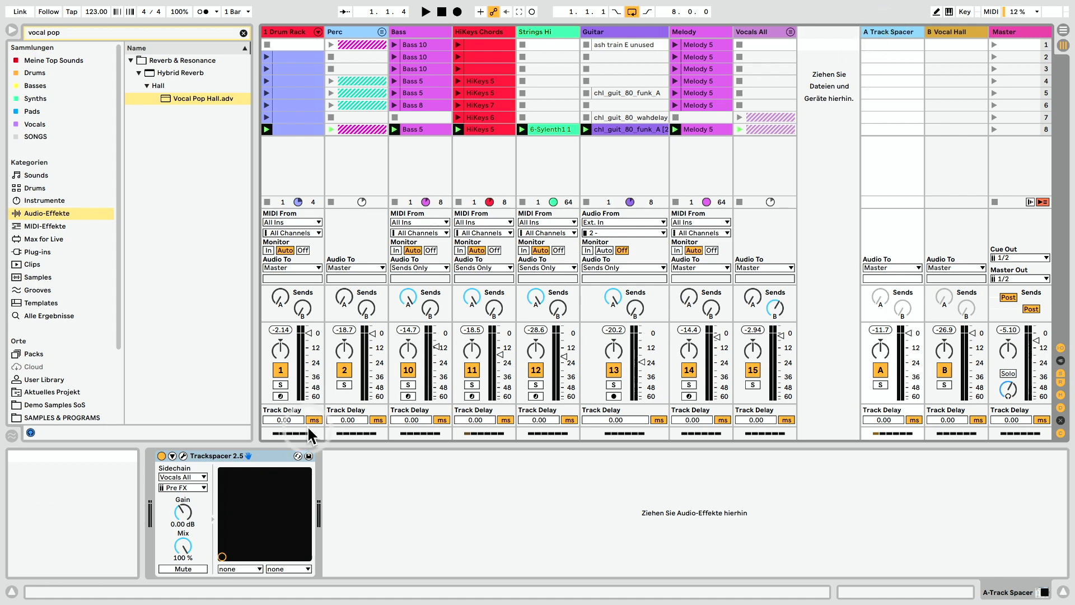
{"action": "left_click", "coordinate": [183, 476]}
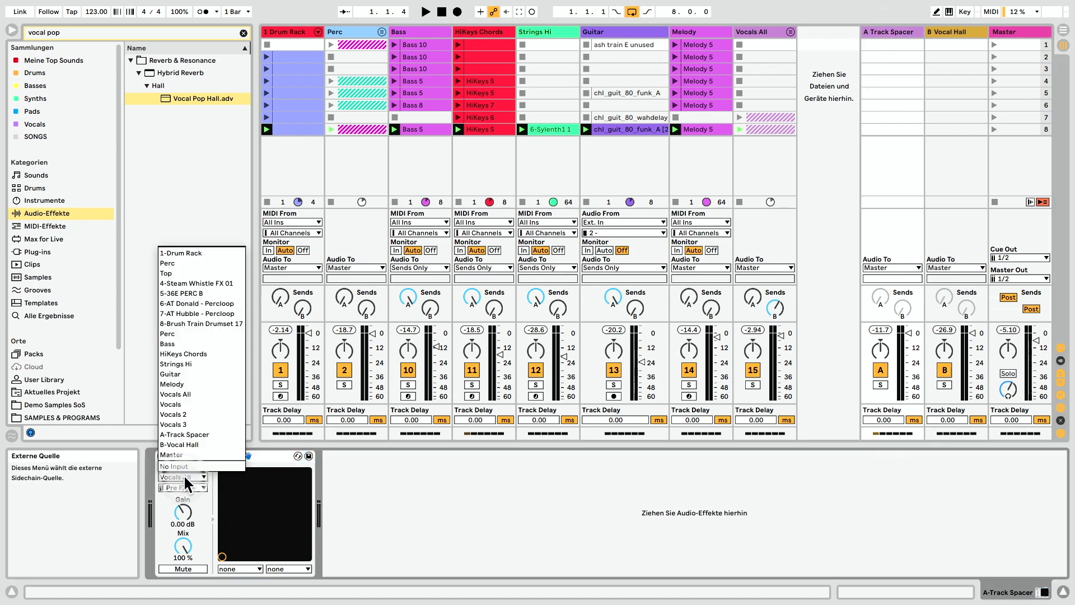
{"action": "left_click", "coordinate": [194, 394]}
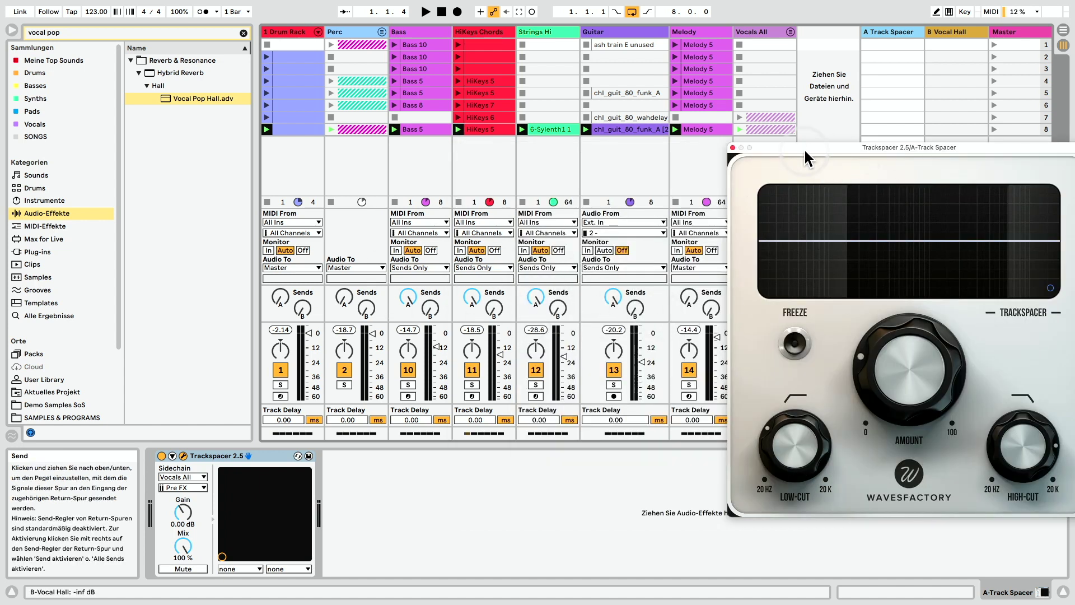
Bring the Trackspacer plug-in window fully into view and examine its low-cut and high-cut frequencies.
{"action": "left_click_drag", "start_coordinate": [805, 148], "coordinate": [737, 151]}
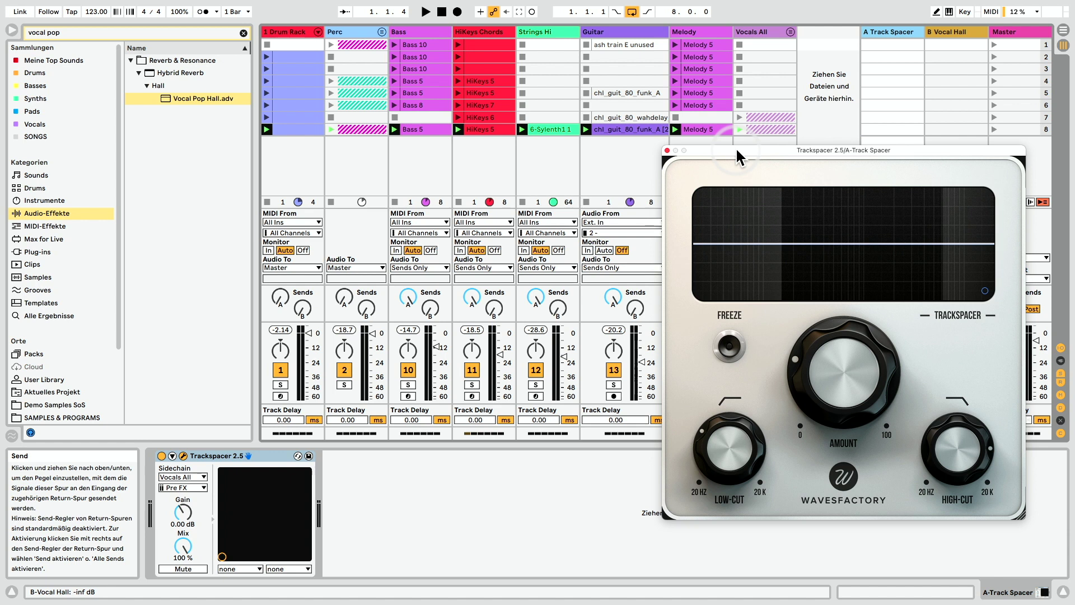
{"action": "mouse_move", "coordinate": [705, 439]}
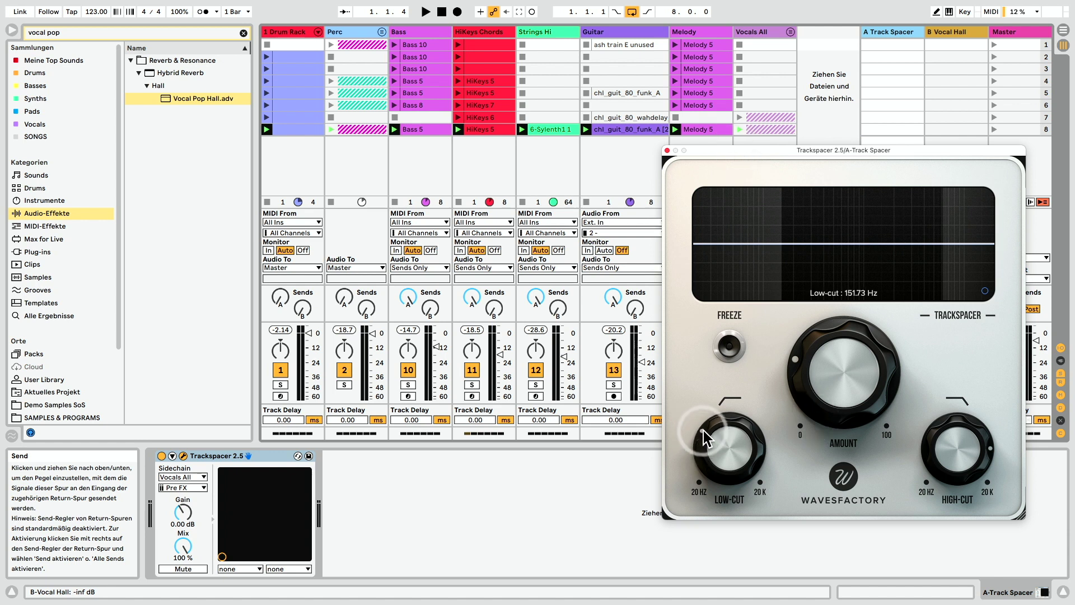
{"action": "mouse_move", "coordinate": [946, 445]}
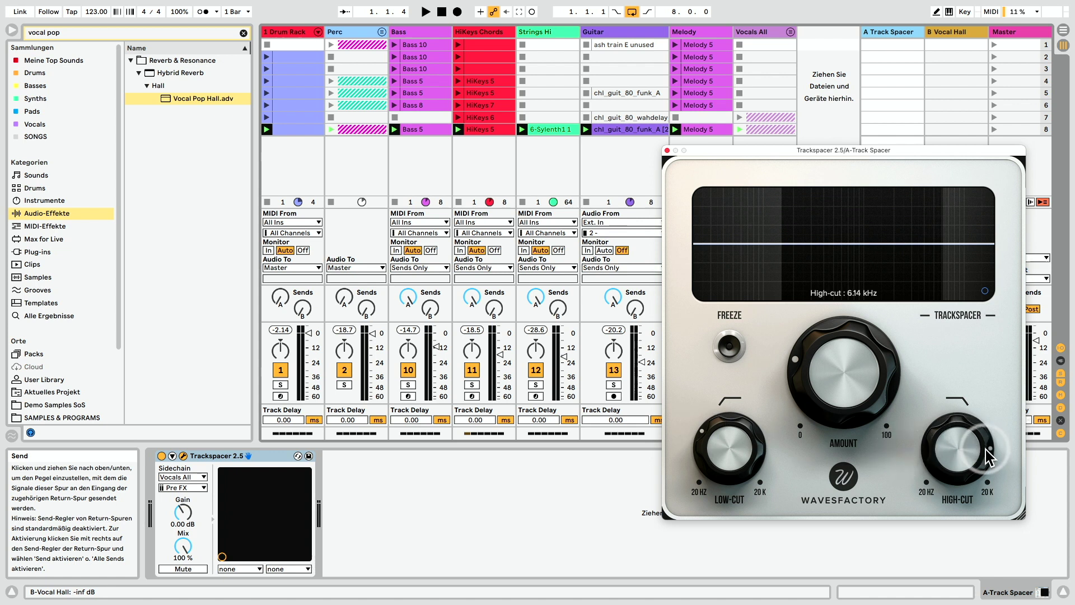